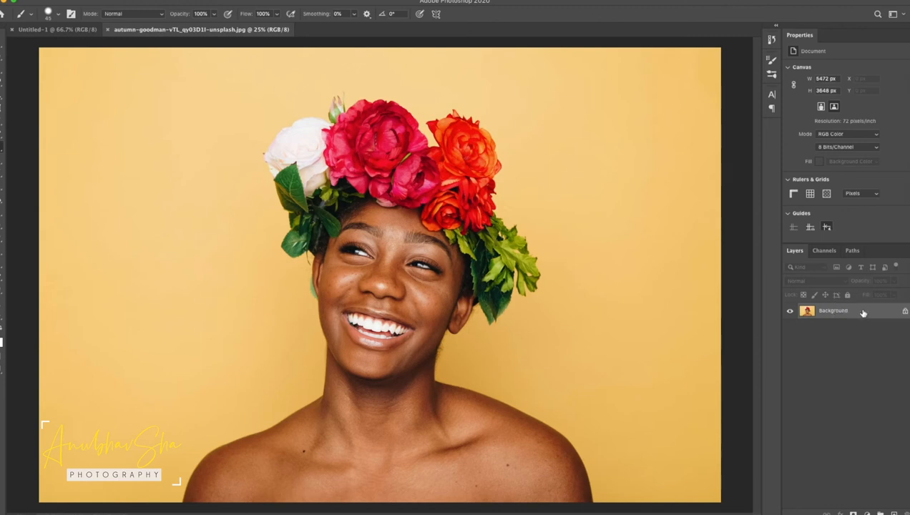
Unlock the background layer and select the woman with her flower crown using the Quick Selection tool.
{"action": "left_click", "coordinate": [539, 238]}
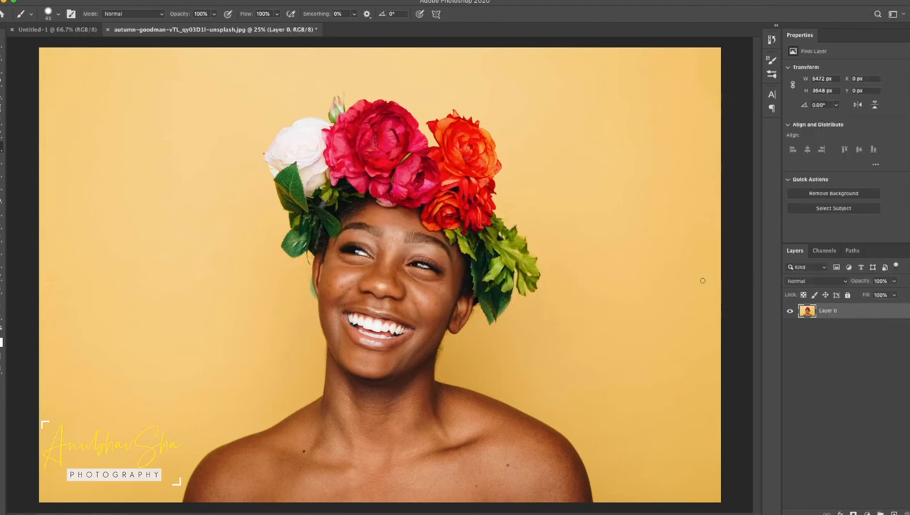
{"action": "left_click", "coordinate": [1, 87]}
{"action": "right_click", "coordinate": [1, 83]}
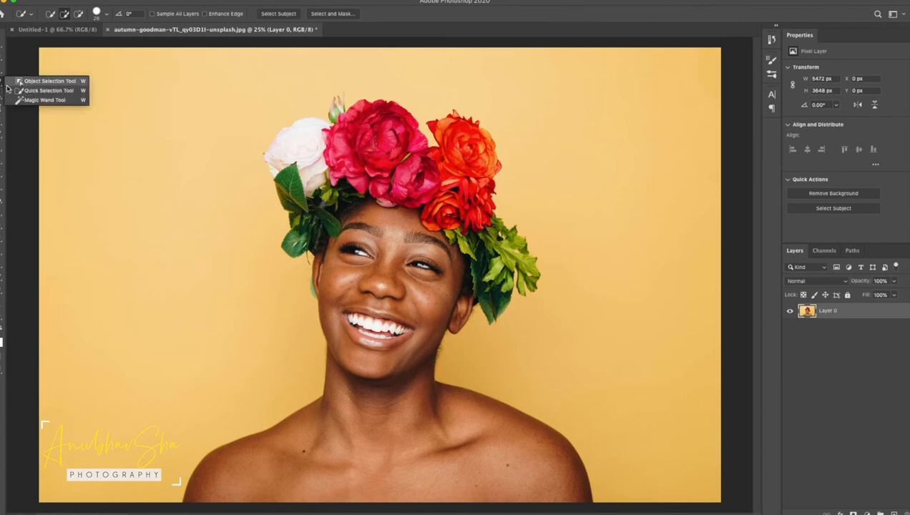
{"action": "left_click", "coordinate": [27, 91]}
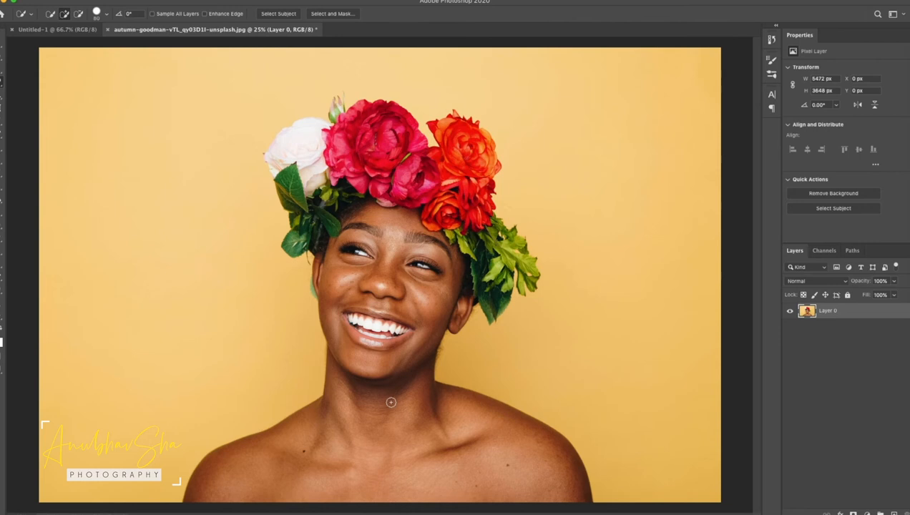
{"action": "mouse_move", "coordinate": [210, 485]}
{"action": "left_mouse_down"}
{"action": "mouse_move", "coordinate": [452, 251]}
{"action": "mouse_move", "coordinate": [484, 281]}
{"action": "mouse_move", "coordinate": [328, 237]}
{"action": "left_mouse_up"}
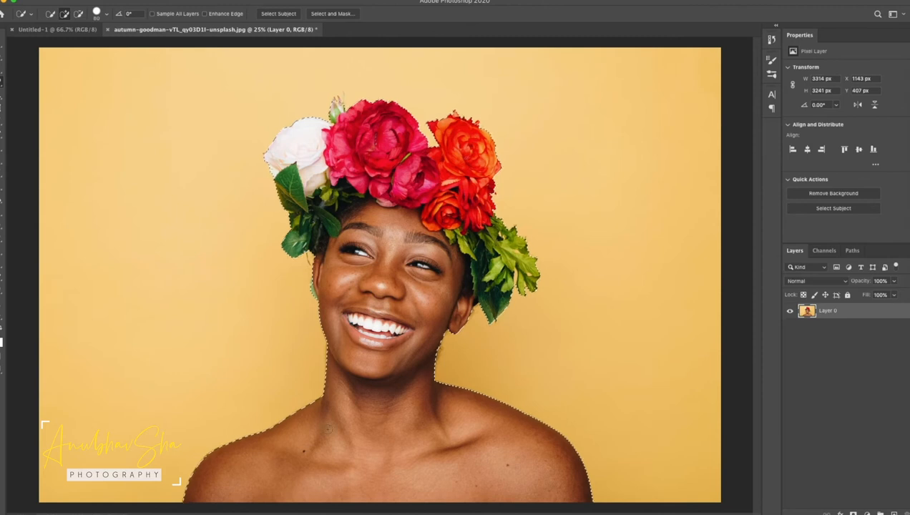
Refine the selection in Select and Mask with Smart Radius at 4 px and output it as New Layer with Layer Mask.
{"action": "left_click", "coordinate": [332, 14]}
{"action": "left_click", "coordinate": [785, 211]}
{"action": "left_click", "coordinate": [813, 193]}
{"action": "left_click", "coordinate": [833, 480]}
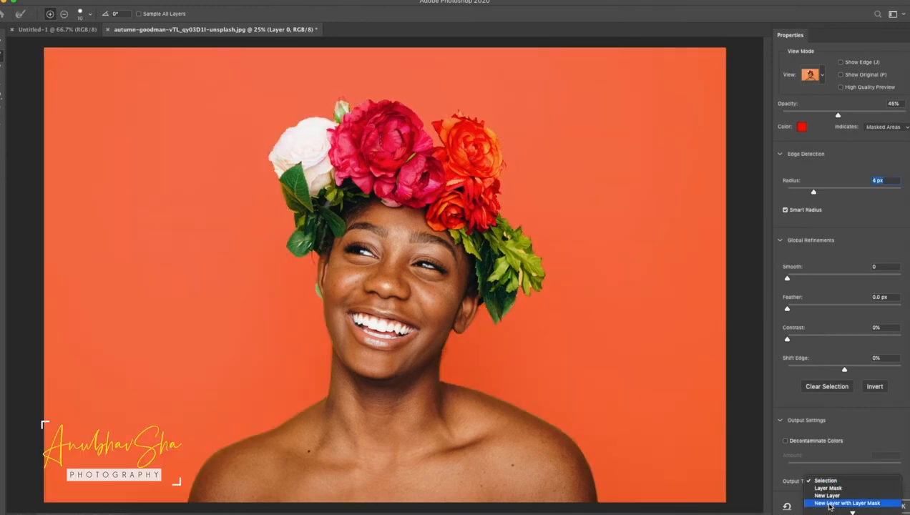
{"action": "left_click", "coordinate": [829, 503]}
{"action": "left_click", "coordinate": [896, 506]}
Toggle the visibility of the original photo layer and the masked cutout to check the extraction against transparency.
{"action": "left_click", "coordinate": [789, 326]}
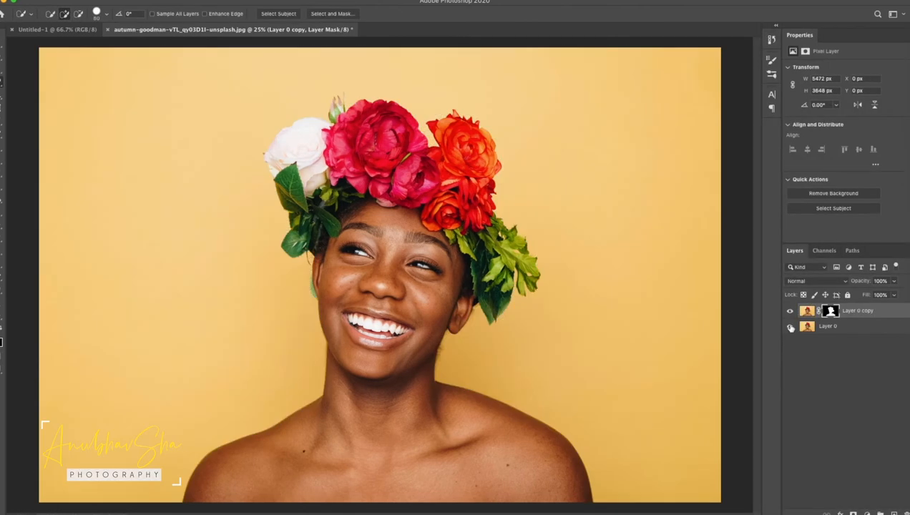
{"action": "left_click", "coordinate": [790, 327]}
{"action": "left_click", "coordinate": [789, 311]}
{"action": "left_click", "coordinate": [790, 327]}
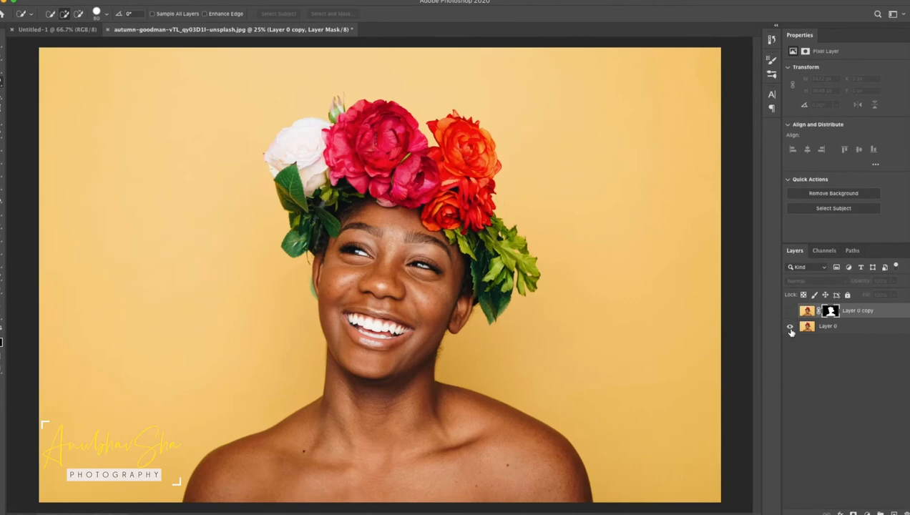
{"action": "left_click", "coordinate": [789, 327]}
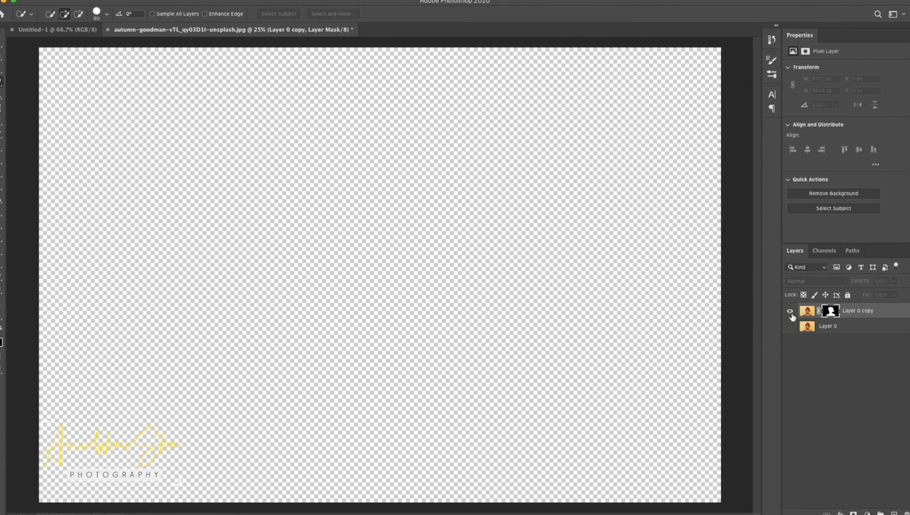
{"action": "left_click", "coordinate": [790, 312]}
Add two blank layers and place the masked cutout layer above them.
{"action": "left_click", "coordinate": [886, 311]}
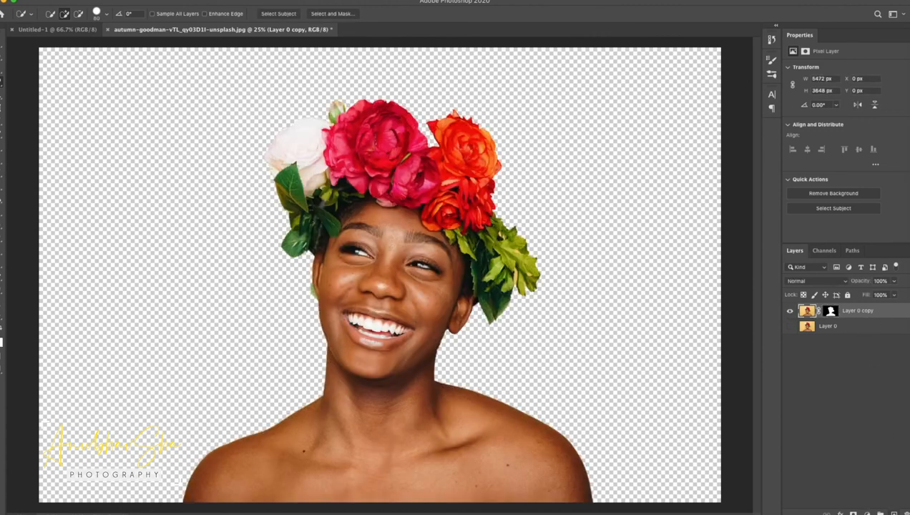
{"action": "left_click", "coordinate": [893, 514]}
{"action": "left_click_drag", "start_coordinate": [871, 342], "coordinate": [886, 311]}
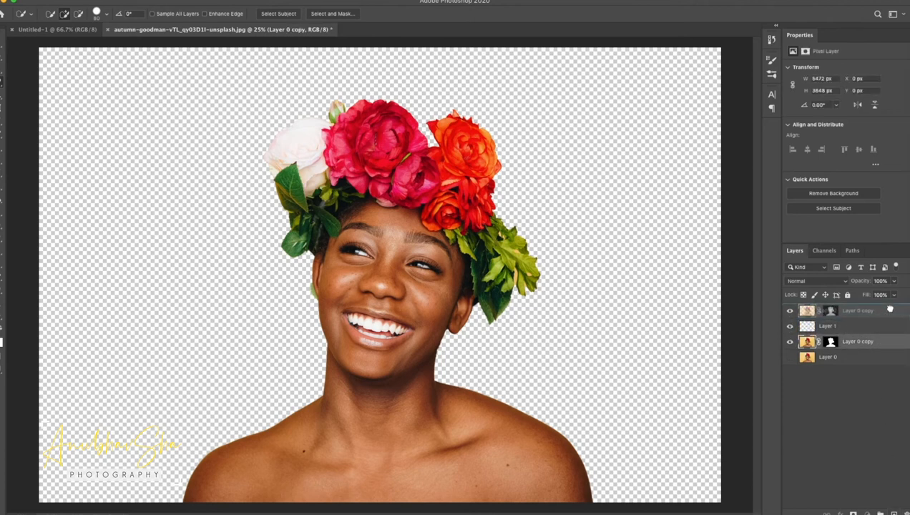
Fill the lower blank layer, Layer 1, with white as the backdrop for the cutout.
{"action": "left_click", "coordinate": [802, 342]}
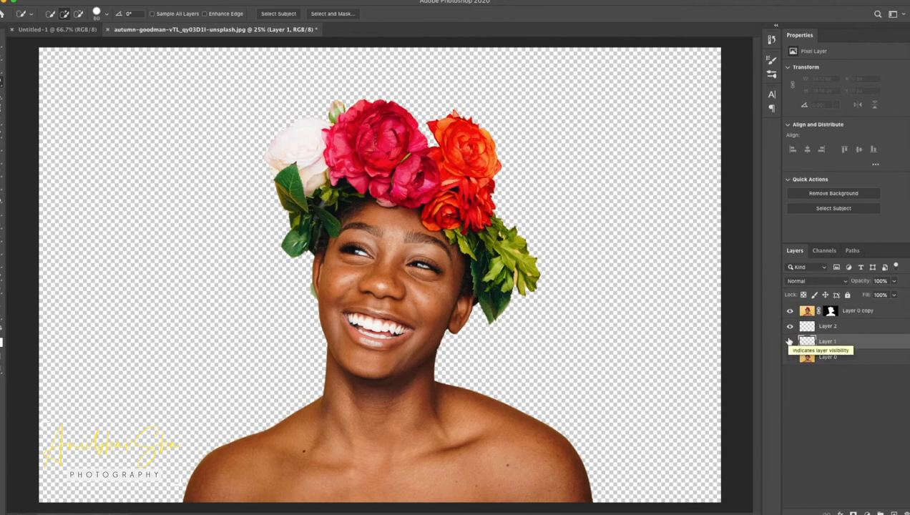
{"action": "left_click", "coordinate": [789, 341]}
{"action": "key", "text": "b"}
Activate Layer 2 and set up the Brush with the hmssplatter5 tip from ASP_Splatter at 2480 px.
{"action": "left_click", "coordinate": [806, 326]}
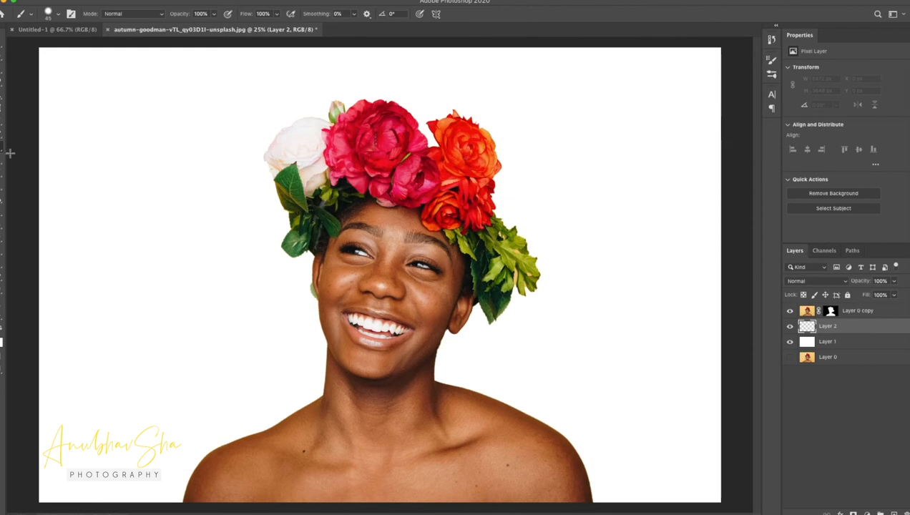
{"action": "left_click", "coordinate": [60, 17]}
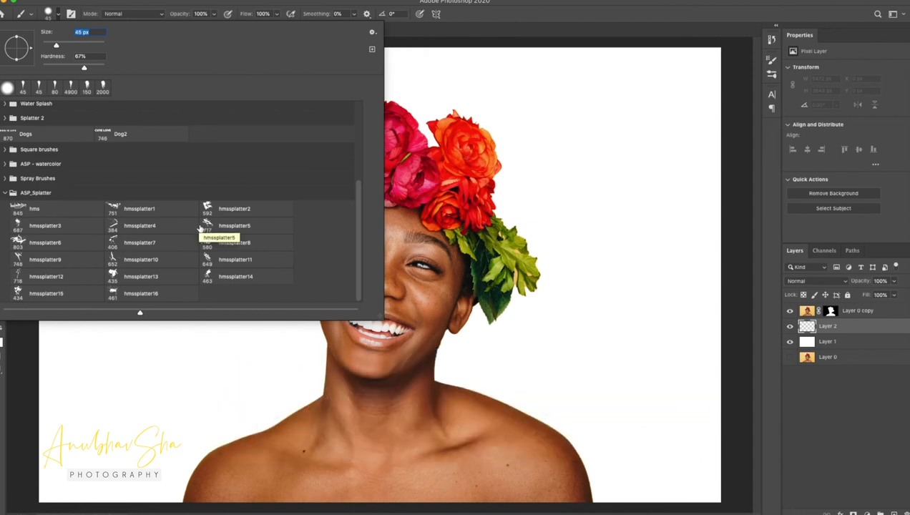
{"action": "left_click", "coordinate": [221, 229]}
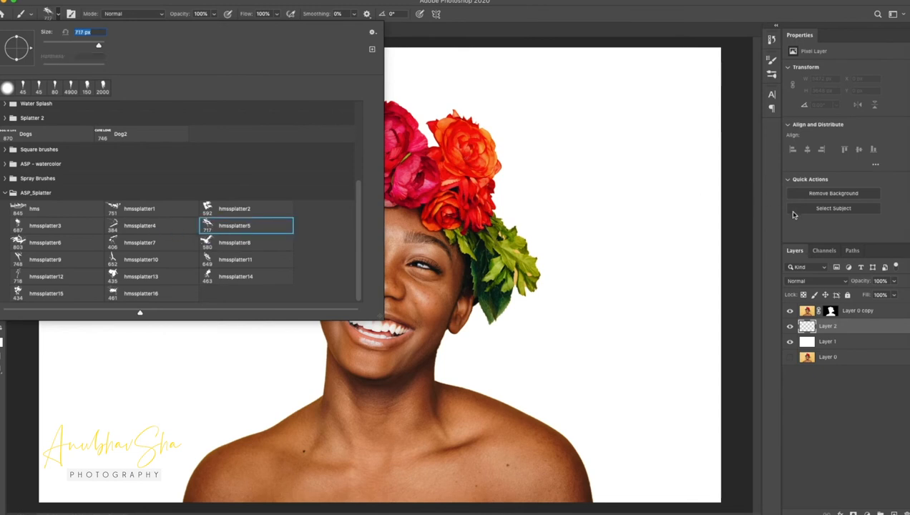
{"action": "left_click", "coordinate": [802, 234]}
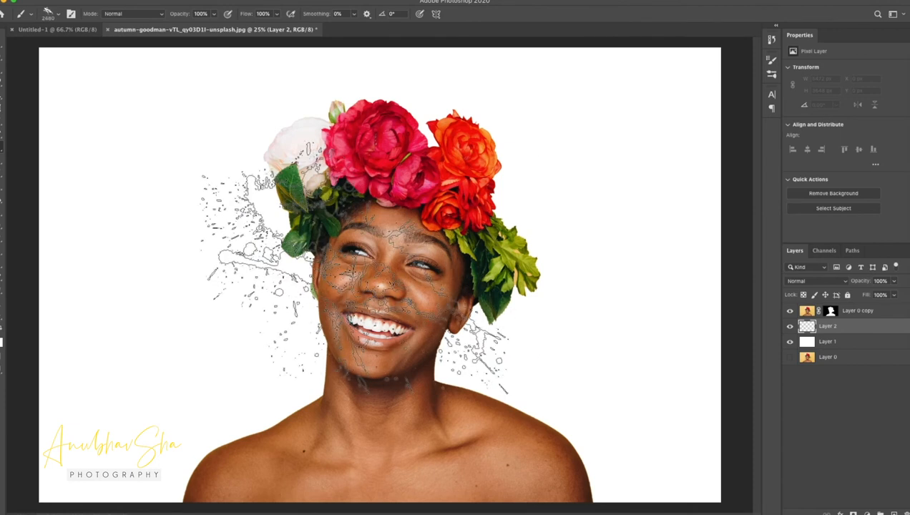
{"action": "key", "text": "ctrl+minus"}
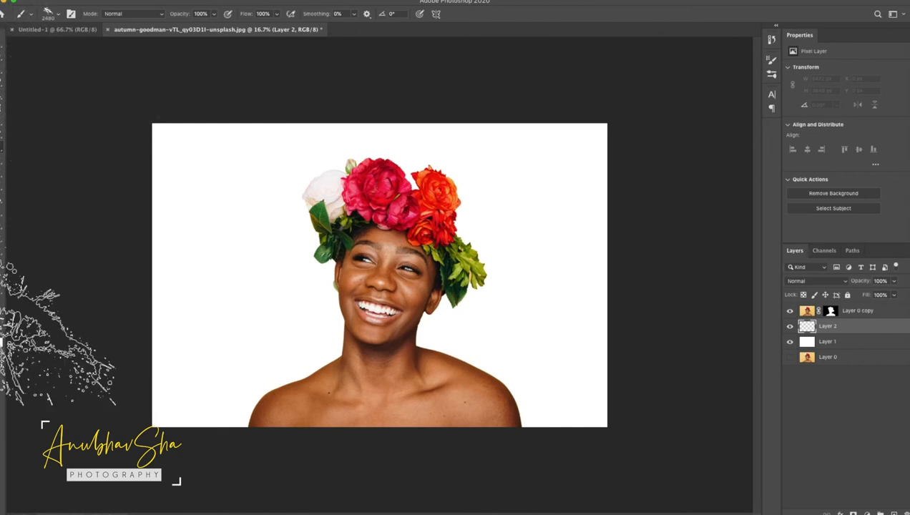
Hide the masked cutout layer and stamp a red (#f10909) splatter about 2481 px wide near the centre of Layer 2.
{"action": "left_click", "coordinate": [1, 329]}
{"action": "left_click", "coordinate": [0, 337]}
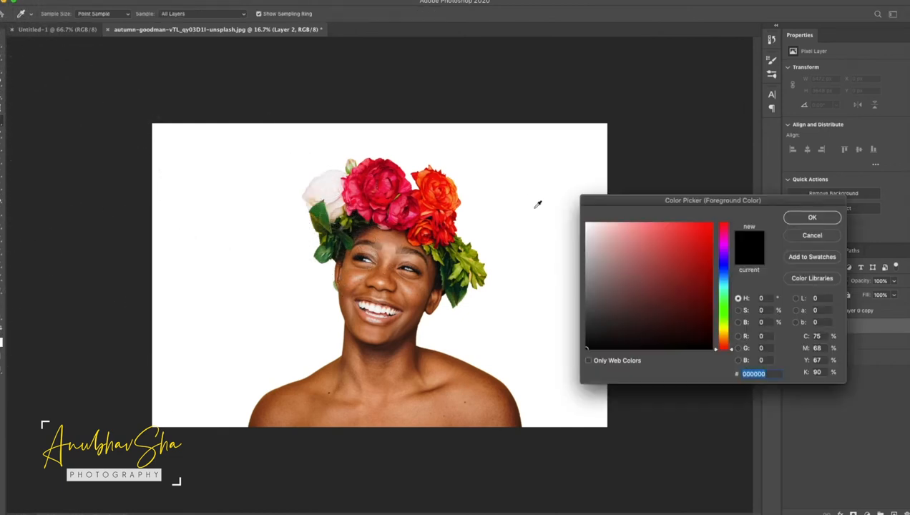
{"action": "left_click", "coordinate": [694, 236]}
{"action": "key", "text": "Return"}
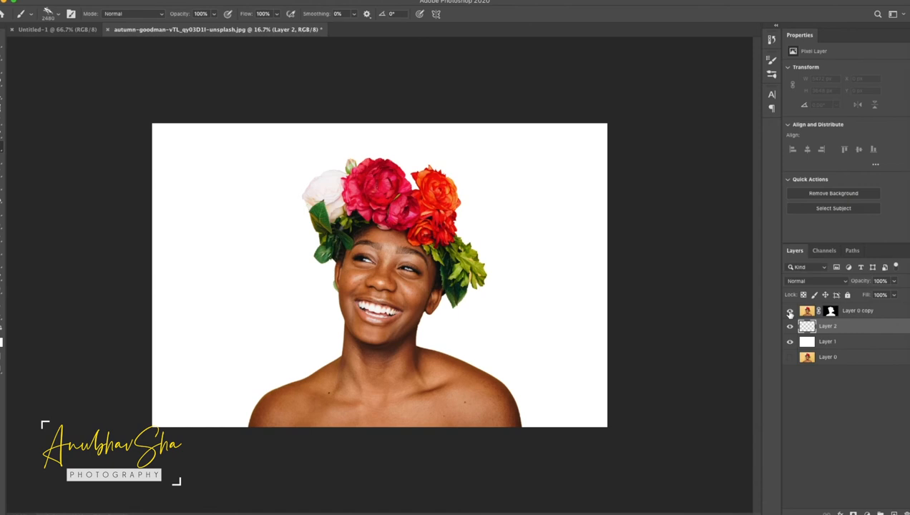
{"action": "left_click", "coordinate": [790, 311]}
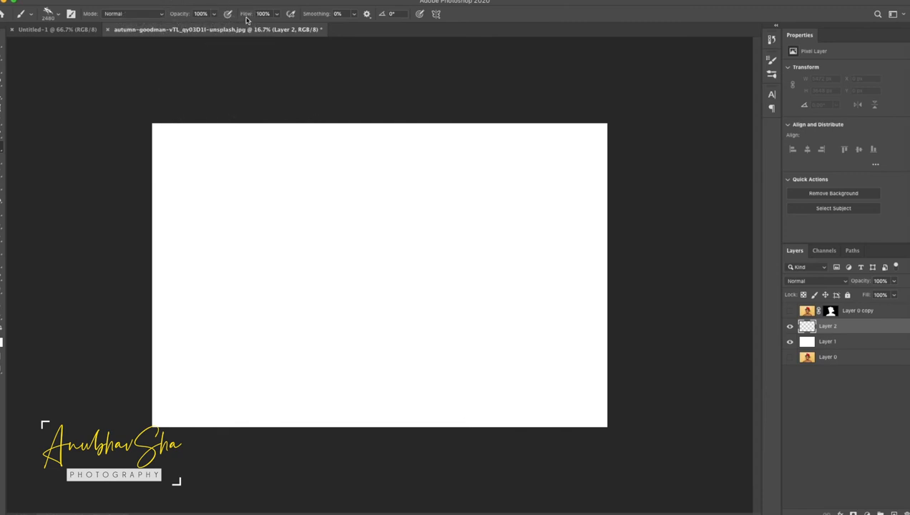
{"action": "left_click", "coordinate": [389, 268]}
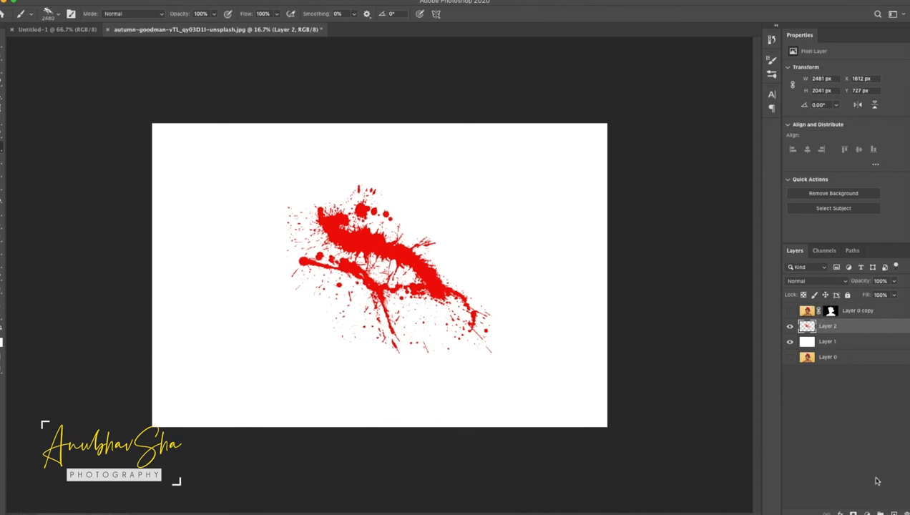
Add three blank layers above the red splatter layer and hide the upper two, Layer 4 and Layer 5.
{"action": "key", "text": "ctrl+shift+alt+n"}
{"action": "key", "text": "ctrl+shift+alt+n"}
{"action": "key", "text": "ctrl+shift+alt+n"}
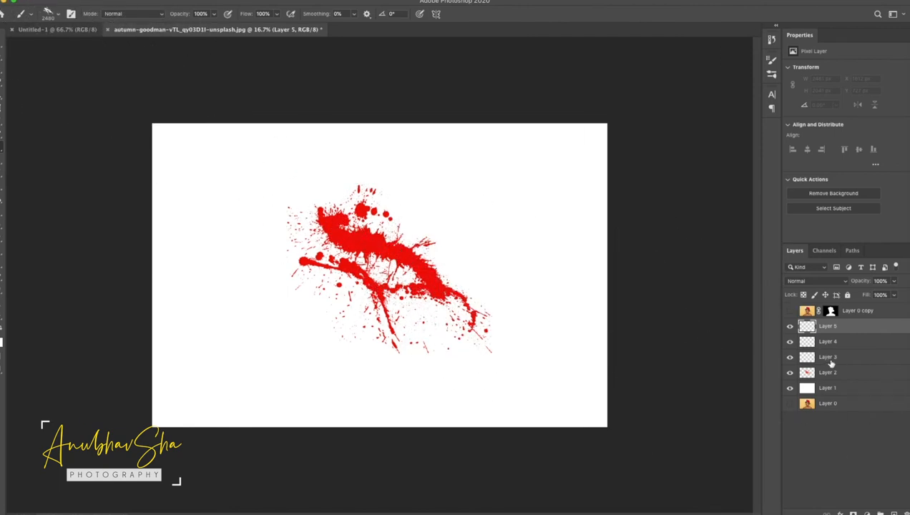
{"action": "left_click", "coordinate": [829, 374]}
{"action": "left_click_drag", "start_coordinate": [789, 358], "coordinate": [790, 327]}
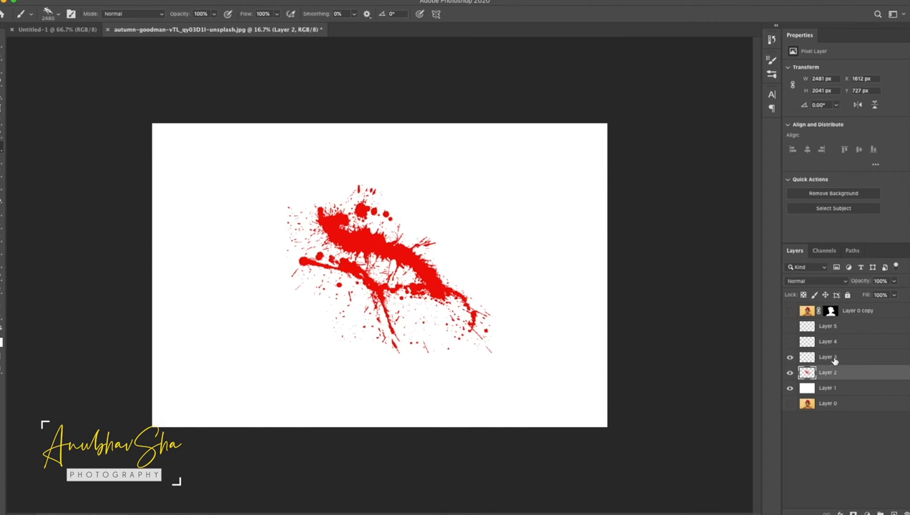
Activate Layer 3 and set the brush to the hmssplatter4 tip at 2840 px.
{"action": "left_click", "coordinate": [834, 360]}
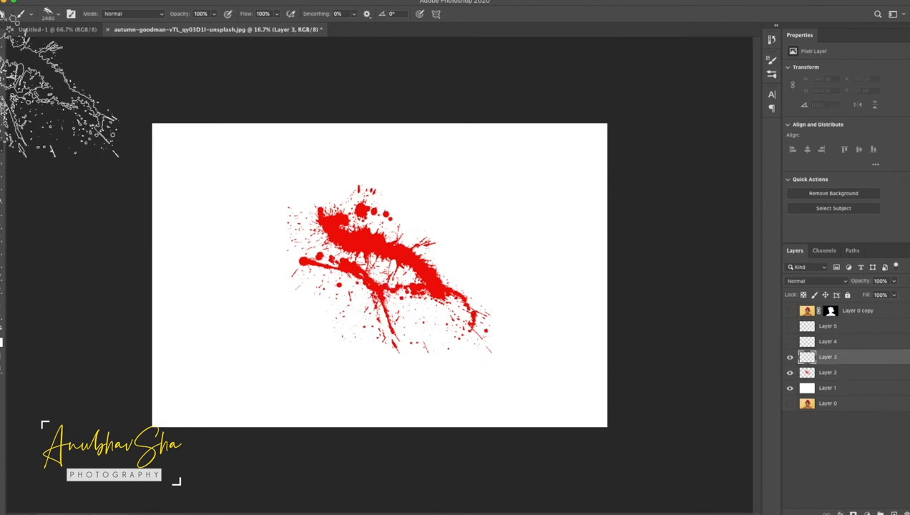
{"action": "left_click", "coordinate": [58, 13]}
{"action": "left_click", "coordinate": [139, 226]}
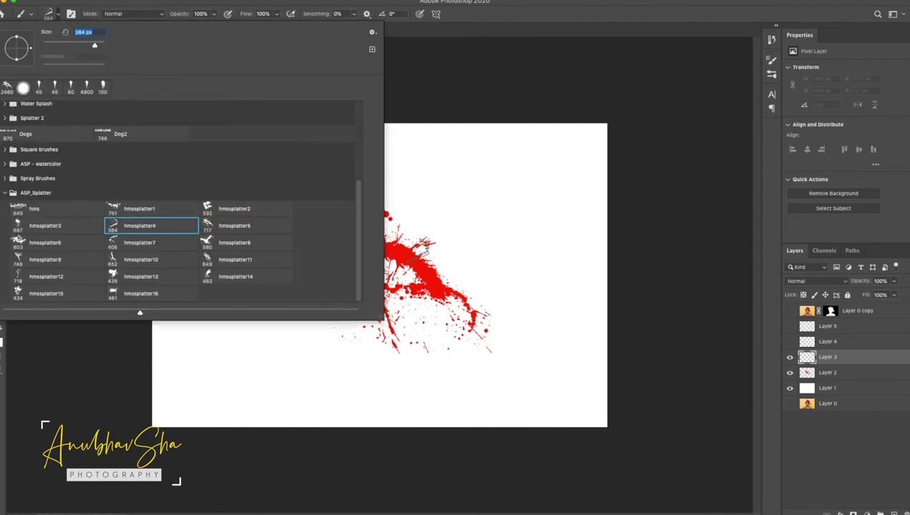
{"action": "key", "text": "Return"}
{"action": "left_click", "coordinate": [58, 15]}
{"action": "left_click", "coordinate": [86, 44]}
{"action": "key", "text": "Return"}
Stamp a green (#7cf109) splatter about 2841 px wide over the red one on Layer 3, plus a smaller 1000 px one.
{"action": "left_click", "coordinate": [1, 338]}
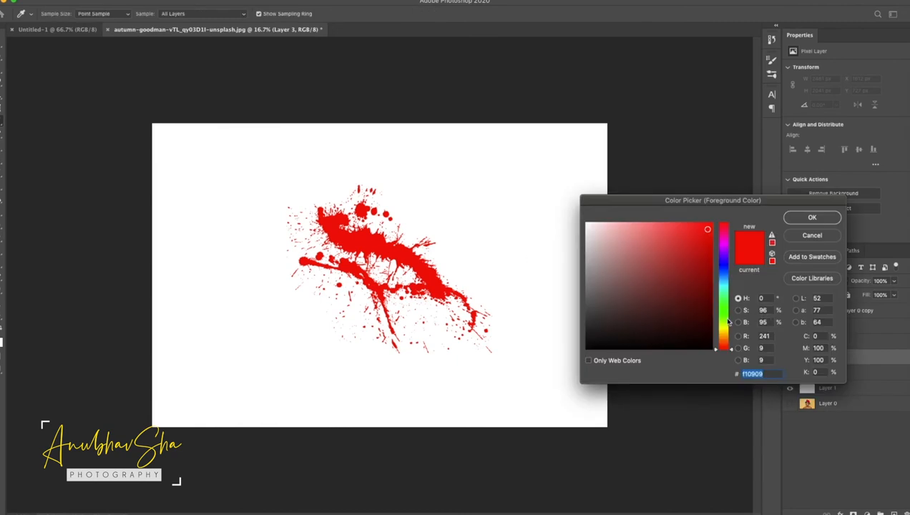
{"action": "key", "text": "Return"}
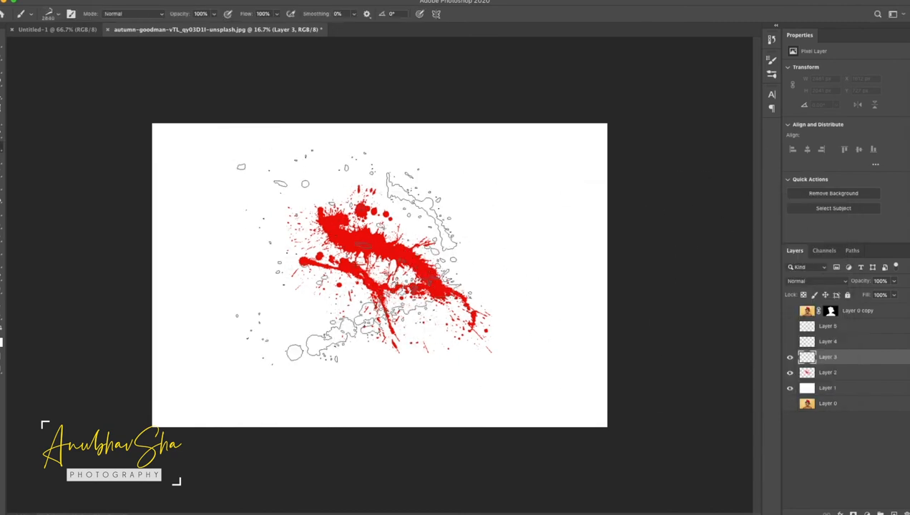
{"action": "left_click", "coordinate": [361, 254]}
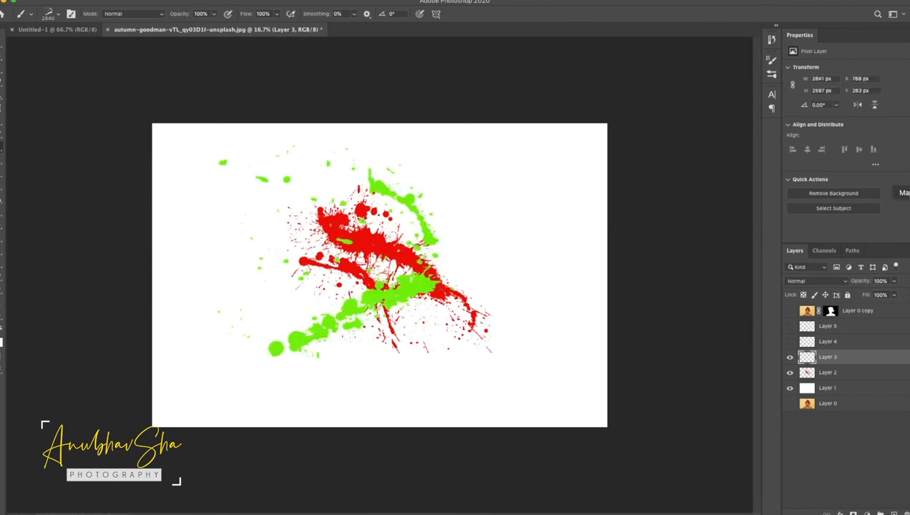
Activate and show Layer 4, and set the brush to the hmssplatter9 tip at 2120 px, rotated to -131°.
{"action": "left_click", "coordinate": [846, 343]}
{"action": "left_click", "coordinate": [789, 342]}
{"action": "left_click", "coordinate": [52, 14]}
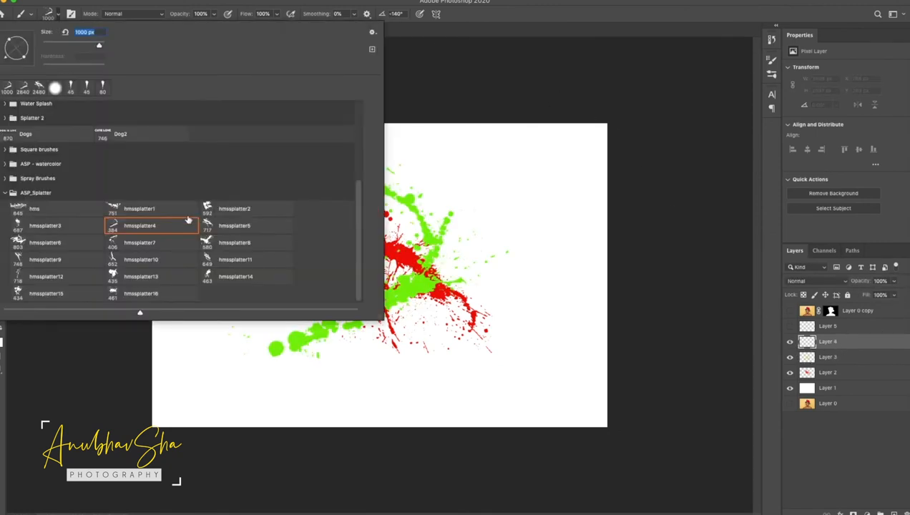
{"action": "left_click", "coordinate": [28, 259]}
{"action": "left_click", "coordinate": [471, 248]}
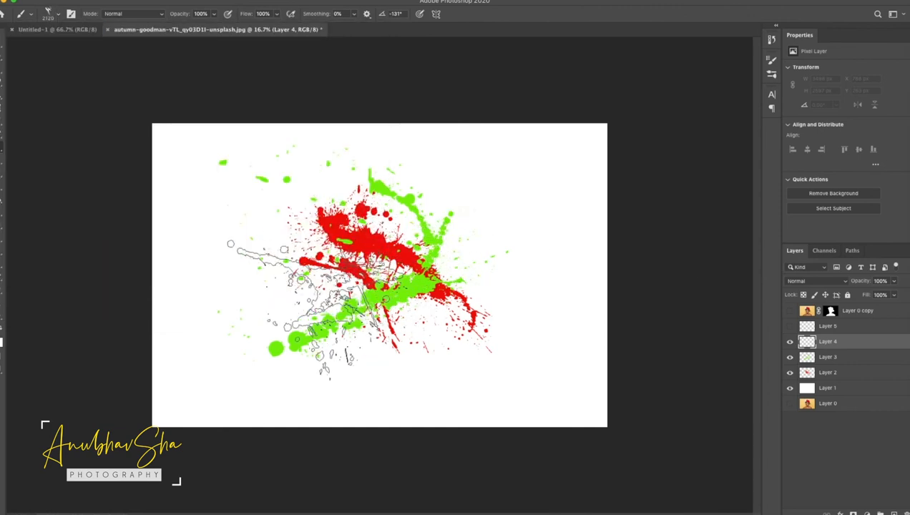
Set the foreground colour to blue and stamp a splatter about 2176 px wide on Layer 4, overlapping the red and green ones.
{"action": "left_click", "coordinate": [3, 334]}
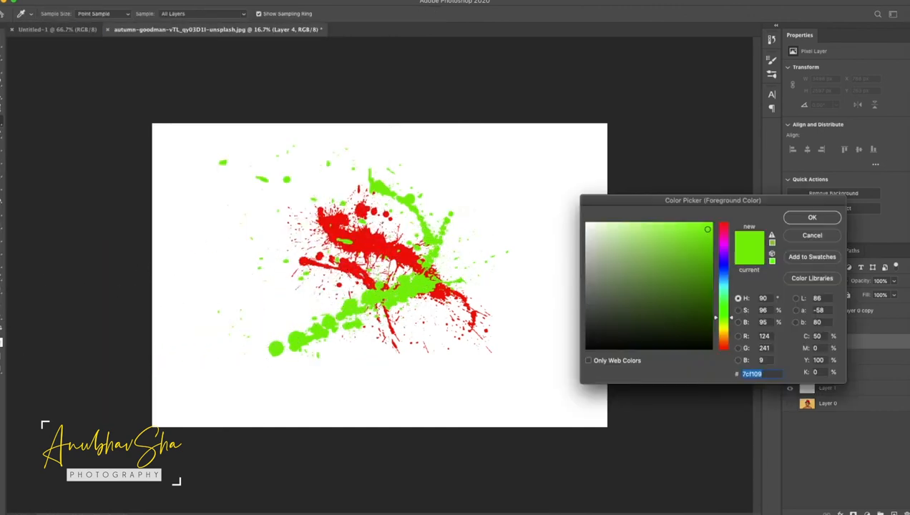
{"action": "left_click", "coordinate": [729, 271]}
{"action": "left_click", "coordinate": [812, 217]}
{"action": "left_click", "coordinate": [404, 271]}
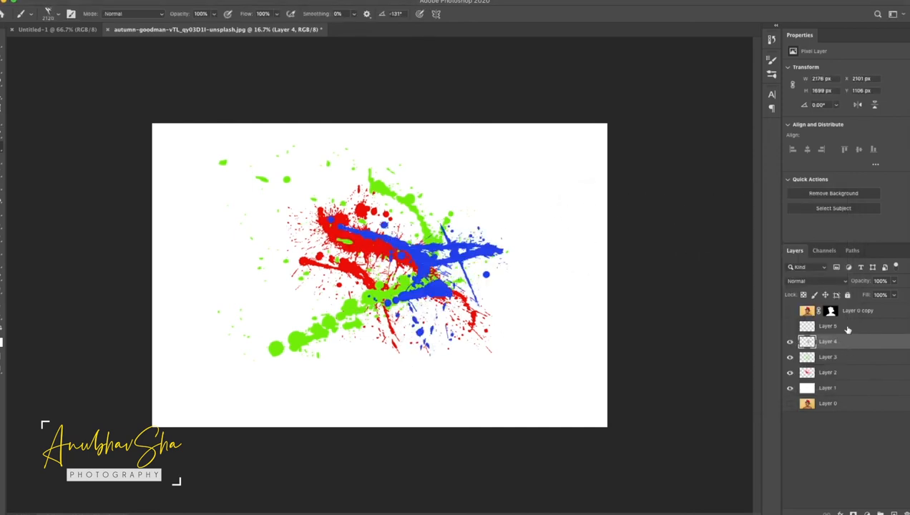
Activate and show Layer 5, and choose the hmssplatter3 brush tip from the ASP_Splatter set.
{"action": "left_click", "coordinate": [847, 328]}
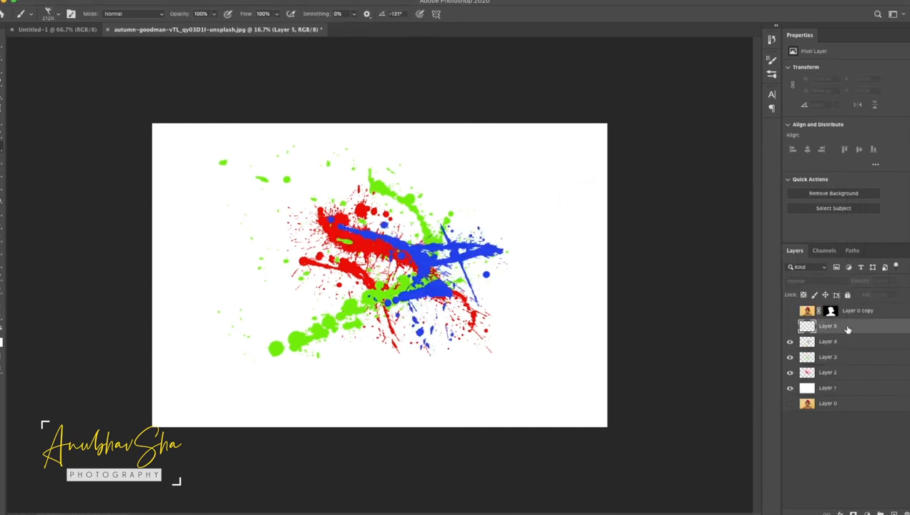
{"action": "left_click", "coordinate": [61, 19]}
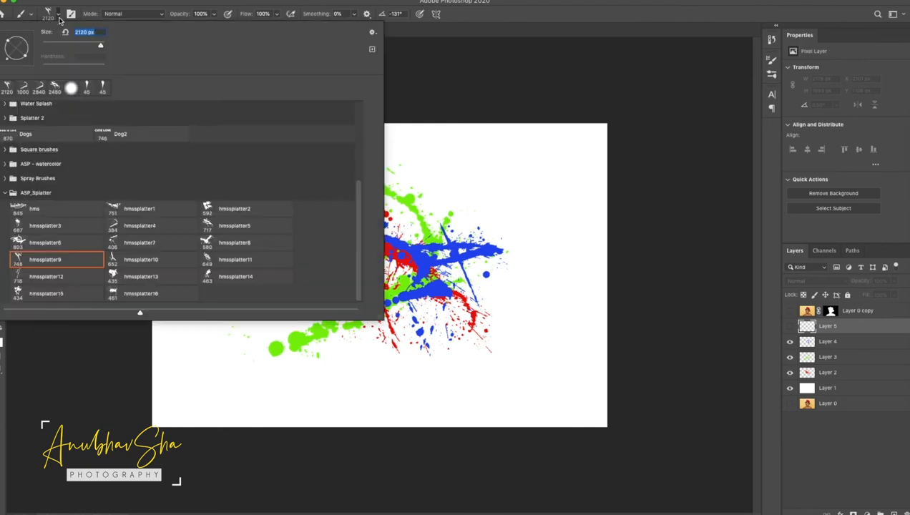
{"action": "left_click", "coordinate": [136, 230]}
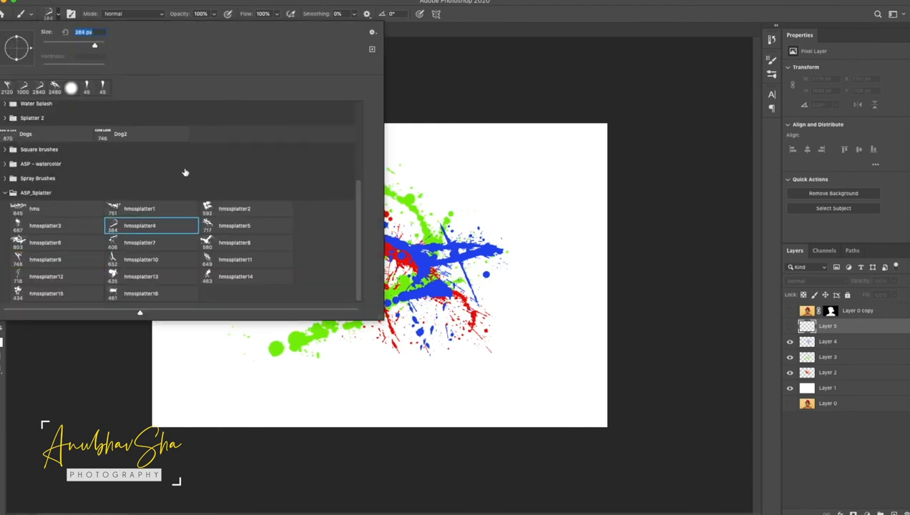
{"action": "left_click", "coordinate": [806, 328]}
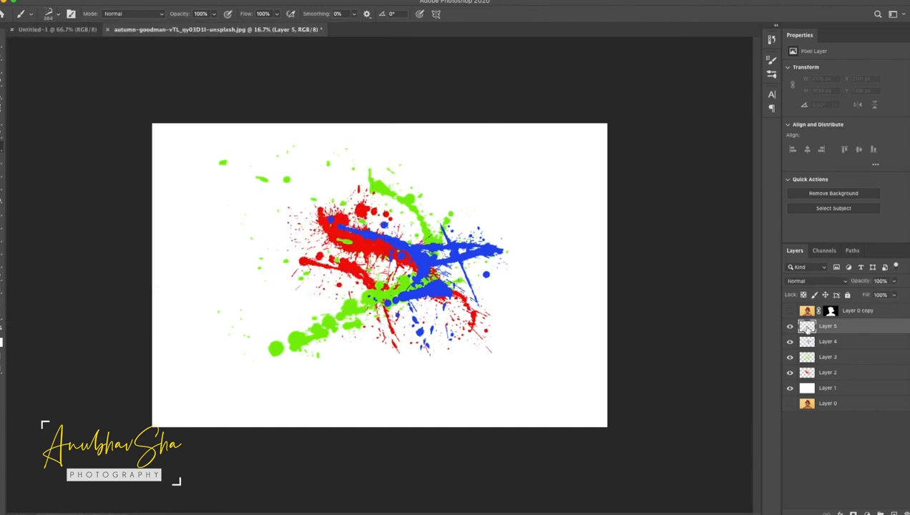
{"action": "left_click", "coordinate": [32, 16]}
{"action": "left_click", "coordinate": [60, 19]}
{"action": "left_click", "coordinate": [46, 227]}
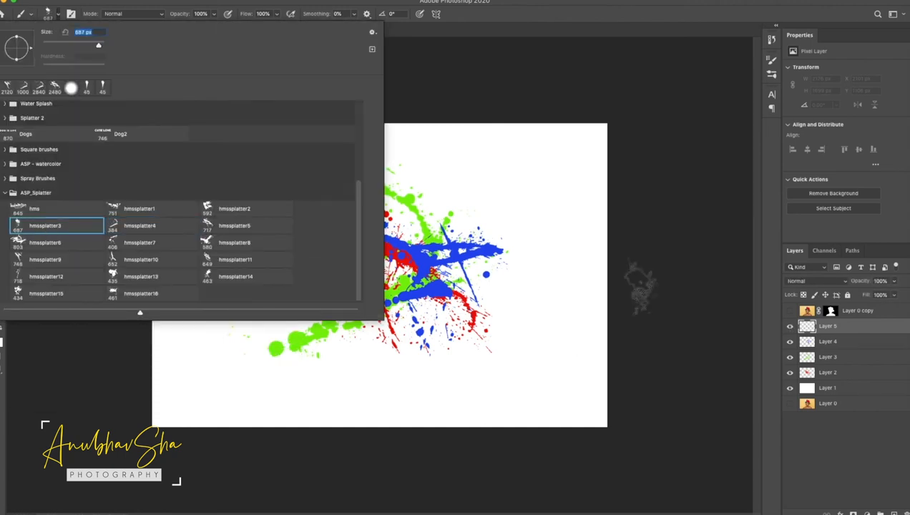
{"action": "left_click", "coordinate": [637, 286]}
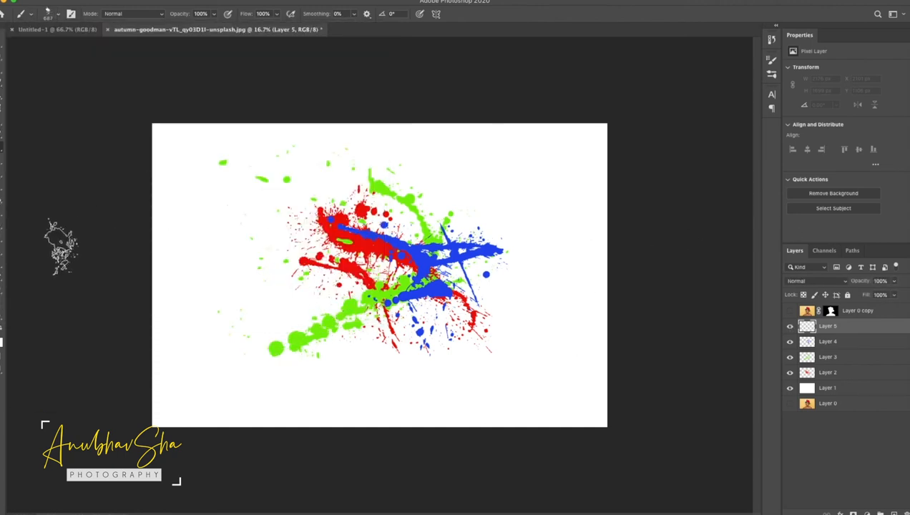
Rotate the hmssplatter3 brush tip to 63° and set its size to 1760 px.
{"action": "left_click", "coordinate": [60, 18]}
{"action": "mouse_move", "coordinate": [17, 67]}
{"action": "left_mouse_down"}
{"action": "mouse_move", "coordinate": [14, 35]}
{"action": "mouse_move", "coordinate": [22, 36]}
{"action": "left_mouse_up"}
{"action": "left_click", "coordinate": [800, 220]}
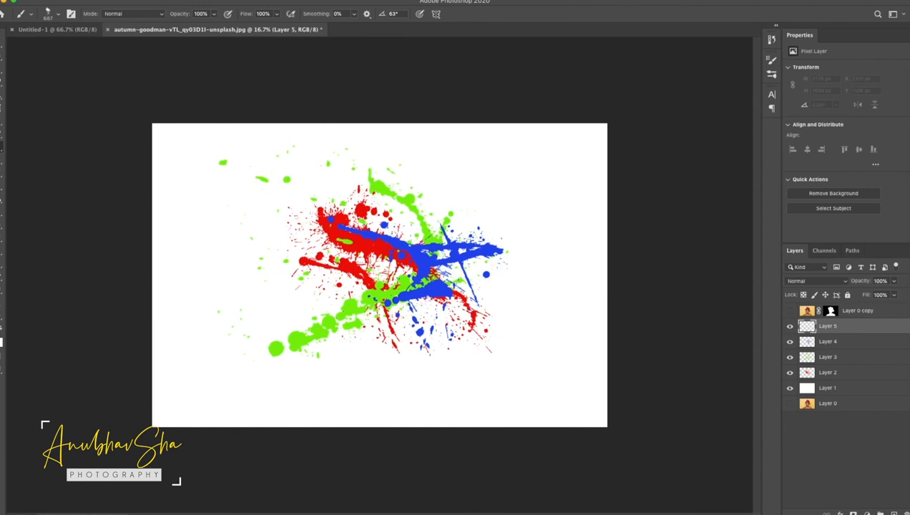
{"action": "left_click", "coordinate": [59, 15]}
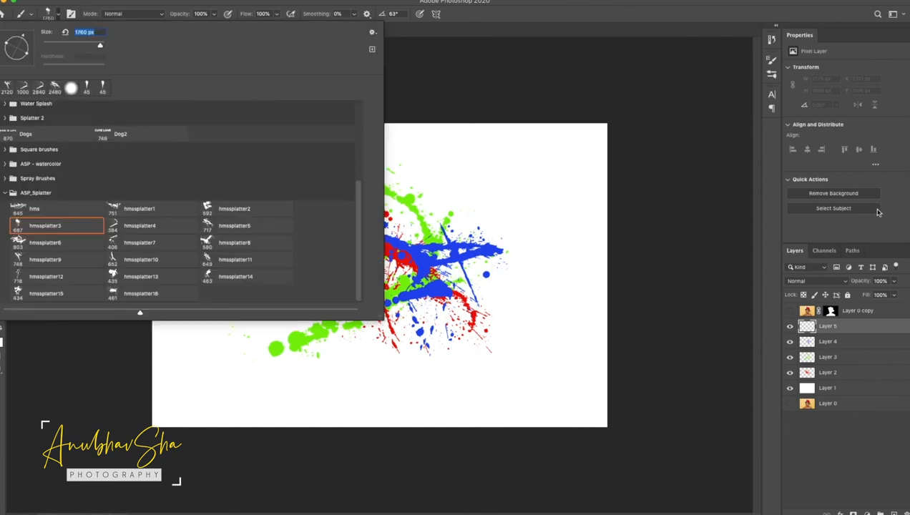
{"action": "left_click", "coordinate": [855, 229]}
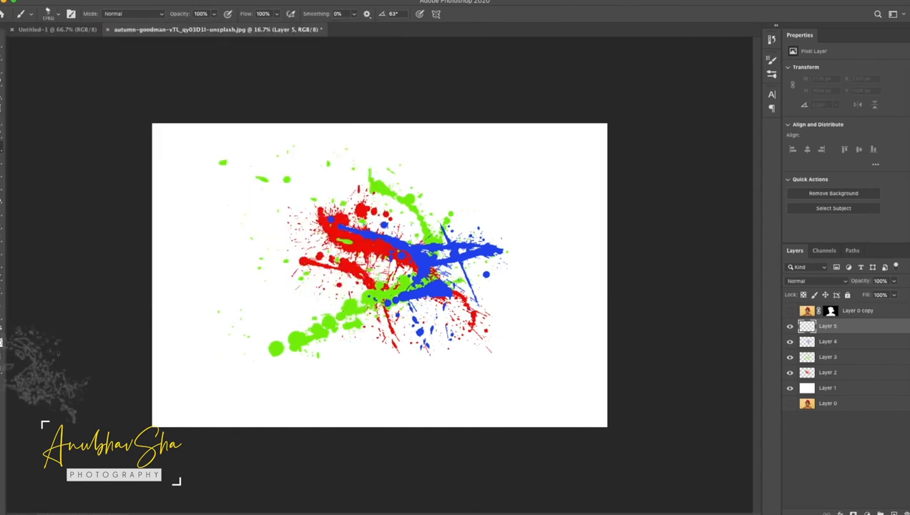
Set the foreground colour to yellow (#f4e435) and stamp a splatter about 1826 px wide on Layer 5, over the green trail's lower-left part.
{"action": "left_click", "coordinate": [1, 332]}
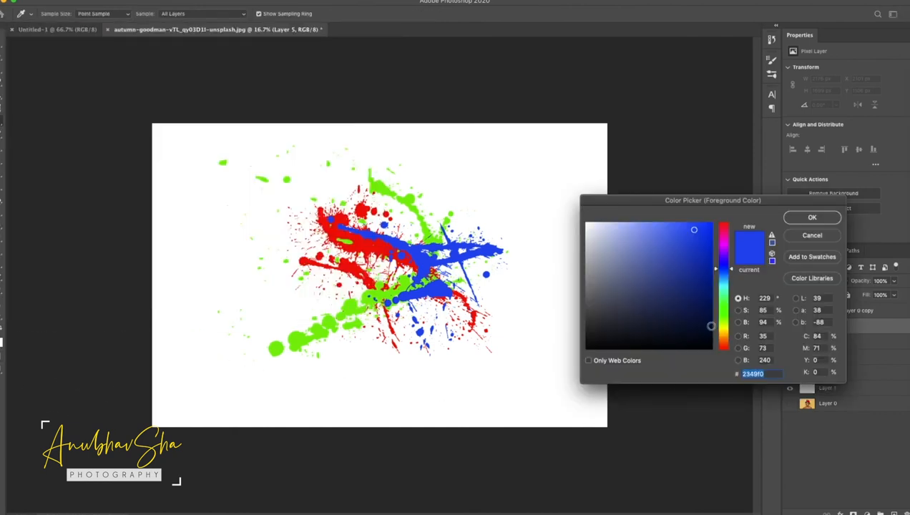
{"action": "left_click", "coordinate": [724, 329]}
{"action": "left_click", "coordinate": [724, 330]}
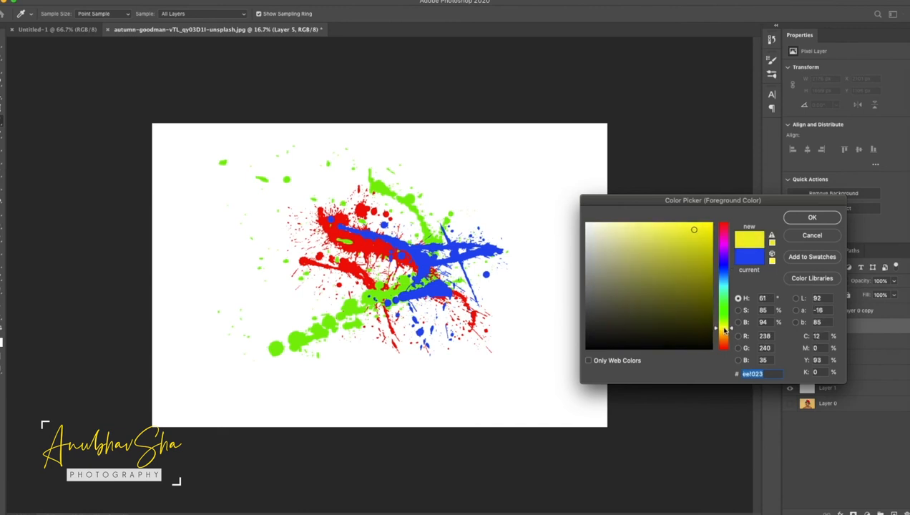
{"action": "left_click", "coordinate": [724, 330]}
{"action": "mouse_move", "coordinate": [695, 255]}
{"action": "left_mouse_down"}
{"action": "mouse_move", "coordinate": [695, 234]}
{"action": "mouse_move", "coordinate": [684, 228]}
{"action": "left_mouse_up"}
{"action": "left_click", "coordinate": [811, 218]}
{"action": "key", "text": "b"}
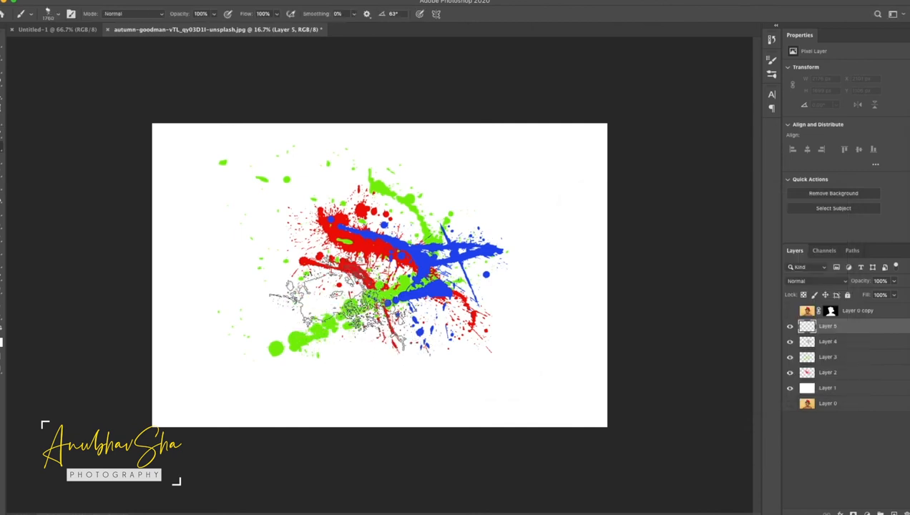
{"action": "left_click", "coordinate": [342, 302]}
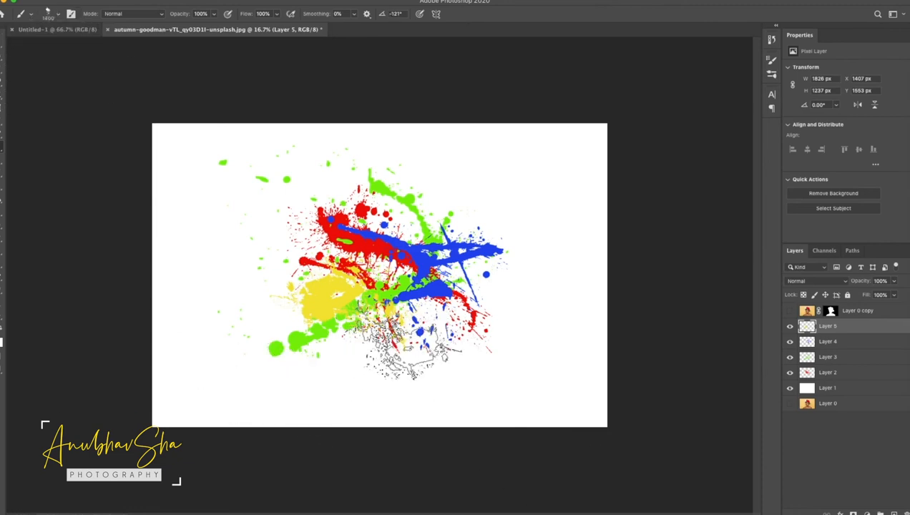
Enlarge the brush to 2300 px at -121° and stamp a second yellow splatter on Layer 5, above the blue one.
{"action": "key", "text": "bracketright"}
{"action": "key", "text": "bracketright"}
{"action": "key", "text": "bracketright"}
{"action": "key", "text": "bracketright"}
{"action": "key", "text": "bracketright"}
{"action": "key", "text": "bracketright"}
{"action": "key", "text": "bracketright"}
{"action": "key", "text": "bracketright"}
{"action": "key", "text": "bracketright"}
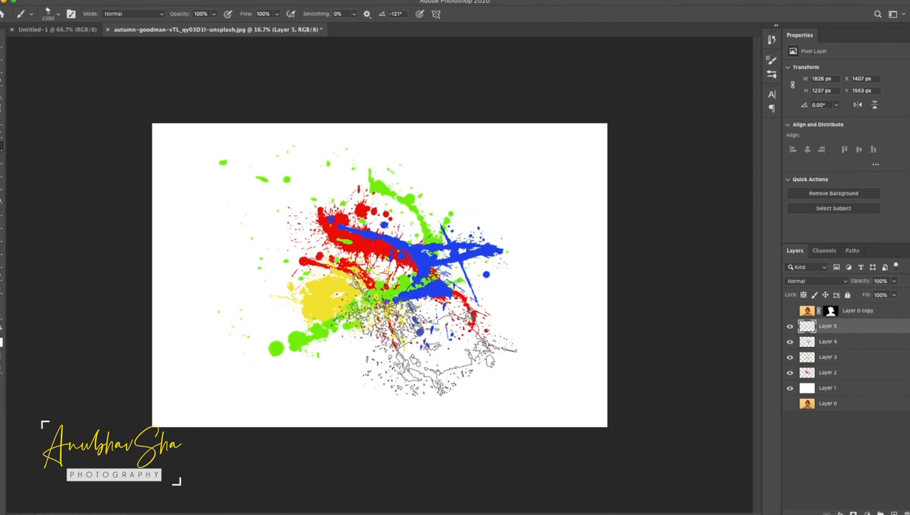
{"action": "left_click", "coordinate": [413, 207]}
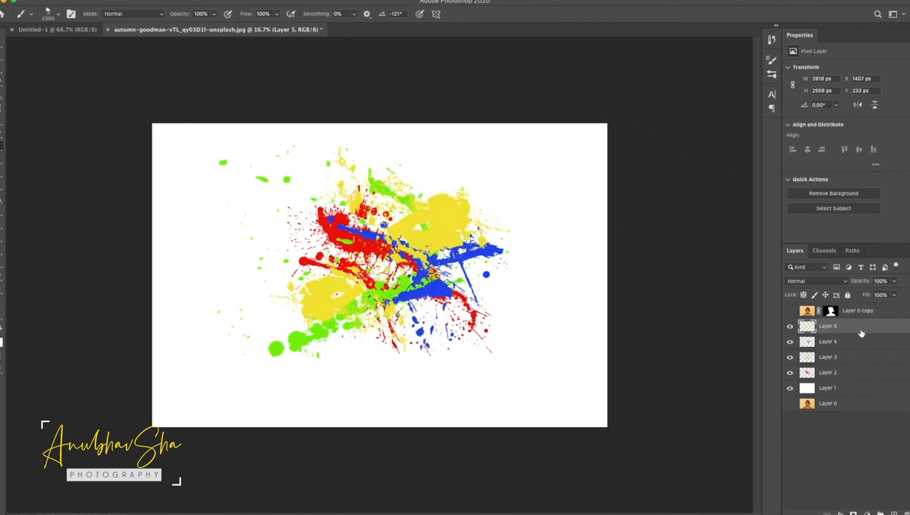
On a new layer above Layer 5, stamp a purple splatter about 1765 px wide using the hmssplatter1 tip at 2000 px, rotated to -141°.
{"action": "key", "text": "ctrl+alt+shift+n"}
{"action": "left_click", "coordinate": [47, 12]}
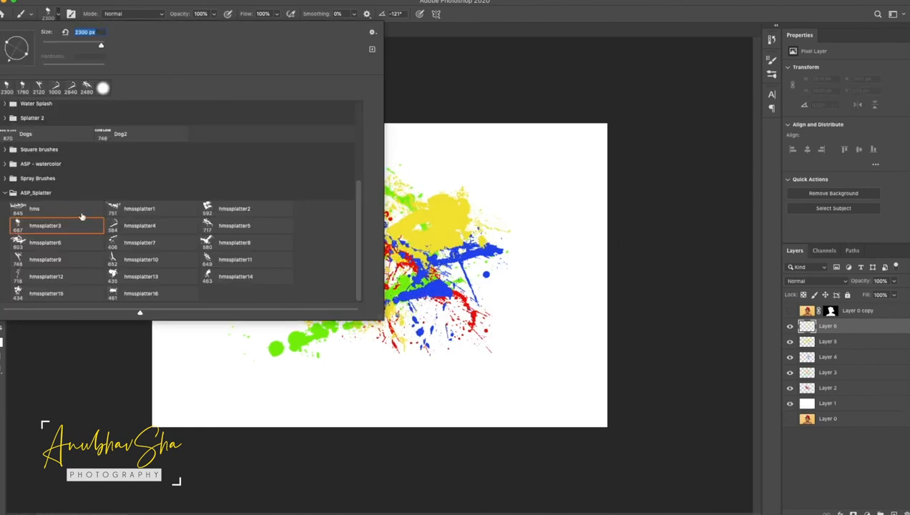
{"action": "left_click", "coordinate": [118, 211]}
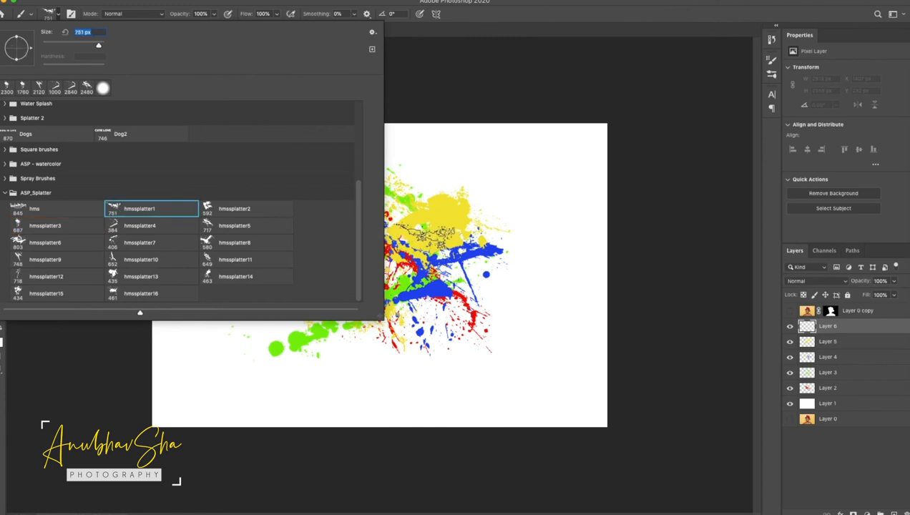
{"action": "left_click", "coordinate": [810, 232]}
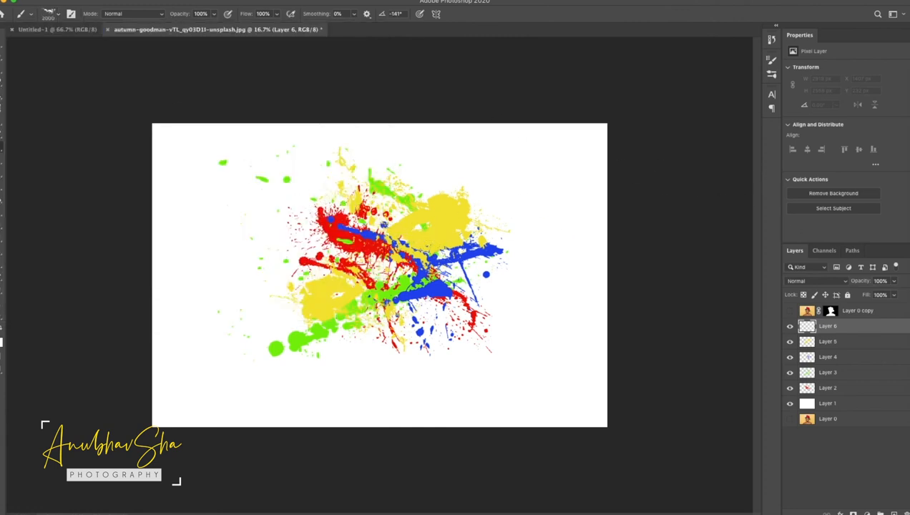
{"action": "left_click", "coordinate": [1, 332]}
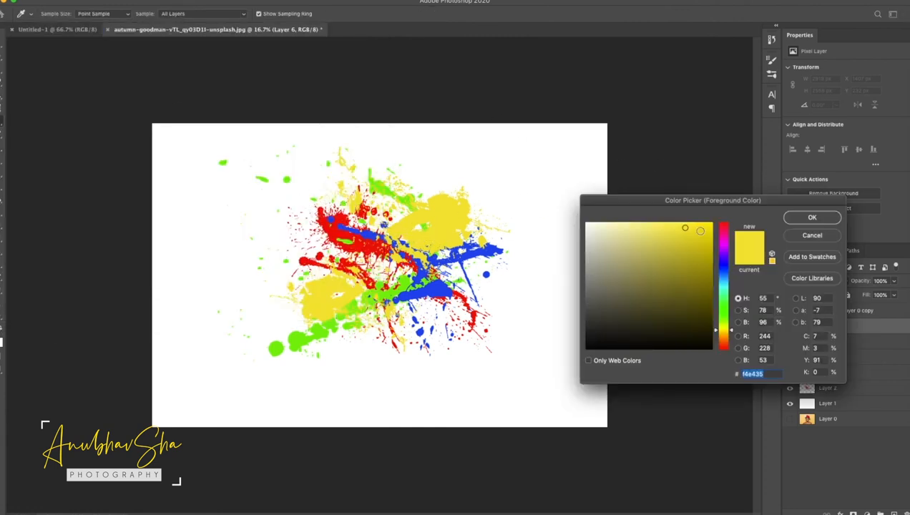
{"action": "left_click", "coordinate": [721, 233]}
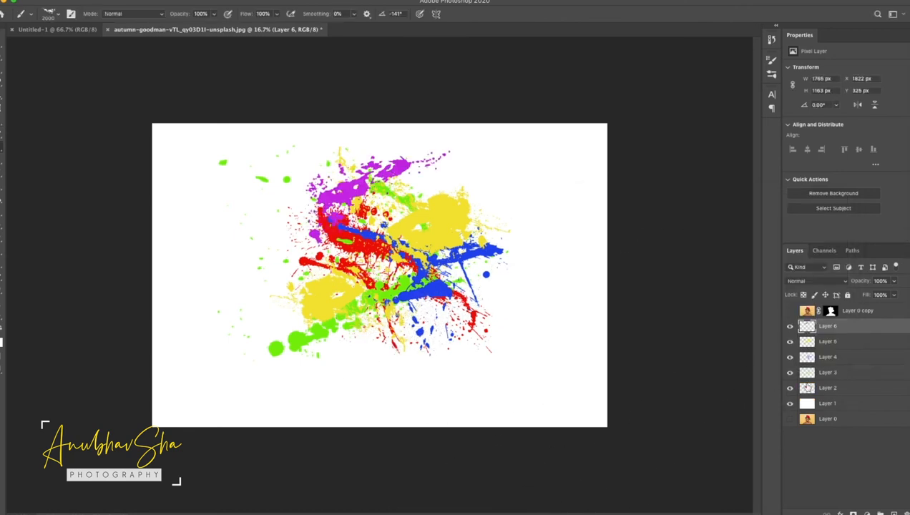
Group the splatter layers, Layer 2 through Layer 6, and duplicate the group twice.
{"action": "left_click", "coordinate": [854, 394], "text": "shift"}
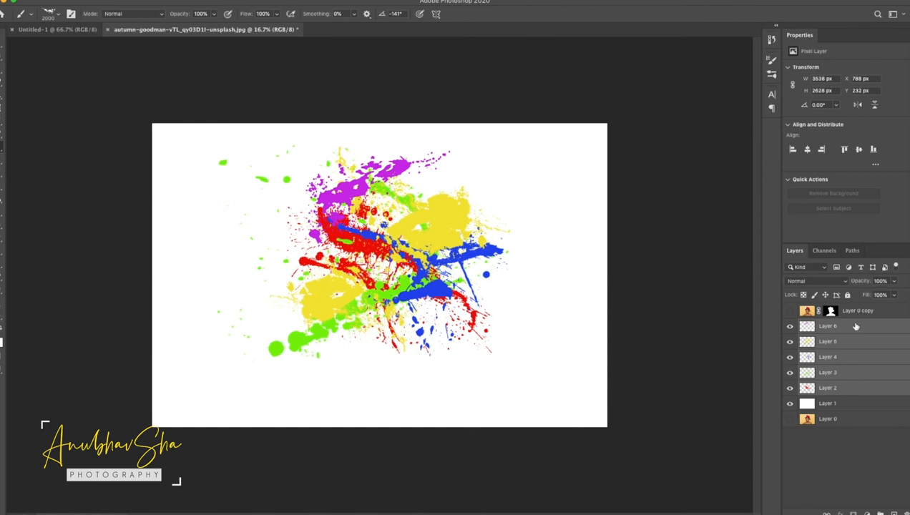
{"action": "key", "text": "ctrl+g"}
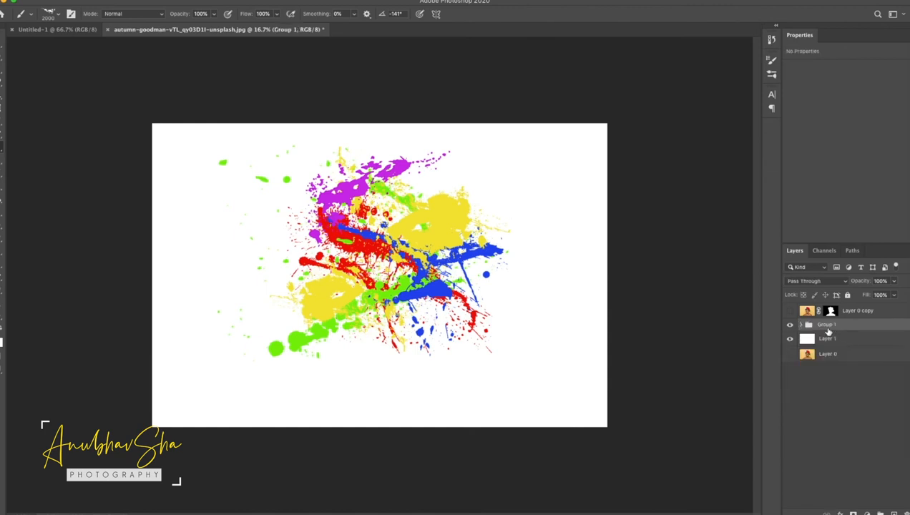
{"action": "key", "text": "ctrl+j"}
{"action": "key", "text": "ctrl+j"}
Show the woman's cut-out on Layer 0 copy and apply a Threshold adjustment at level 120 to it.
{"action": "left_click", "coordinate": [790, 311]}
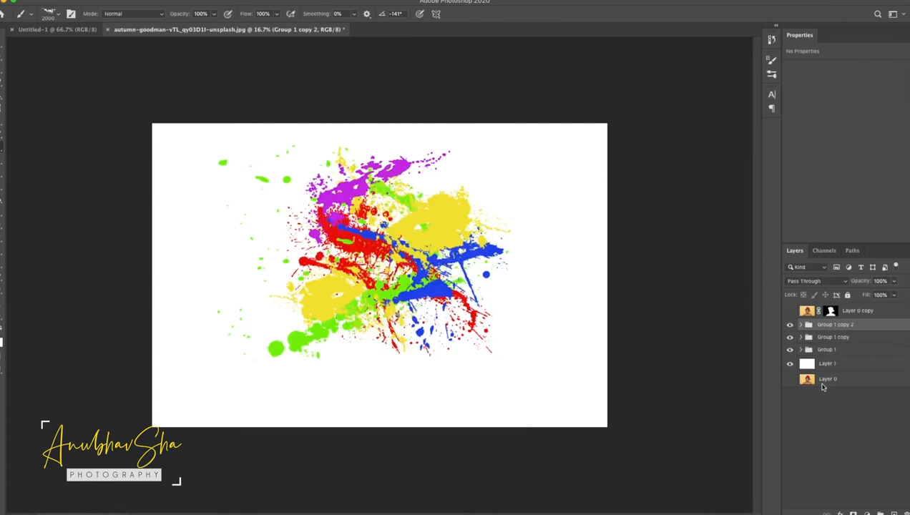
{"action": "left_click", "coordinate": [790, 311]}
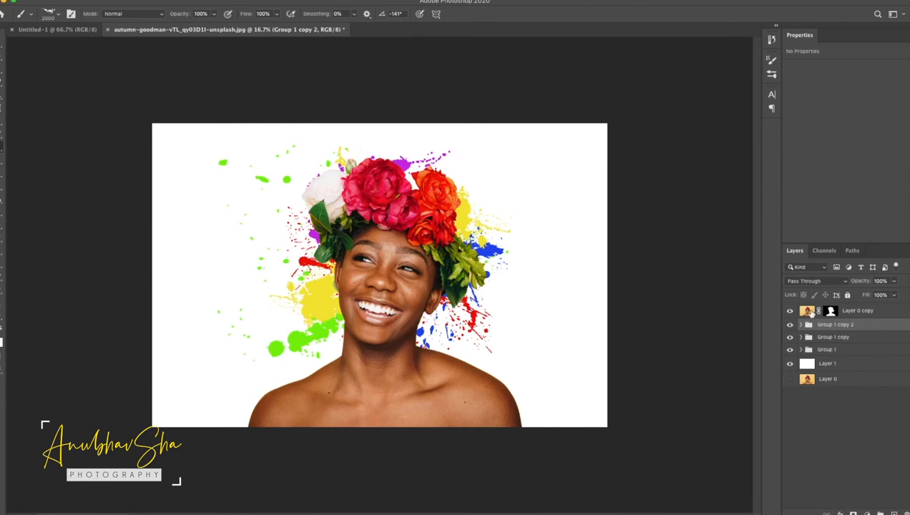
{"action": "left_click", "coordinate": [811, 313]}
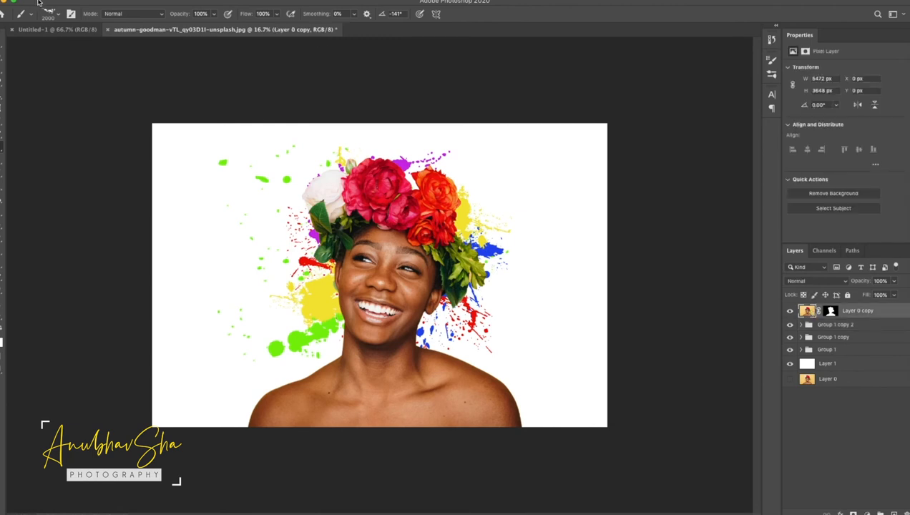
{"action": "left_click", "coordinate": [110, 1]}
{"action": "mouse_move", "coordinate": [124, 19]}
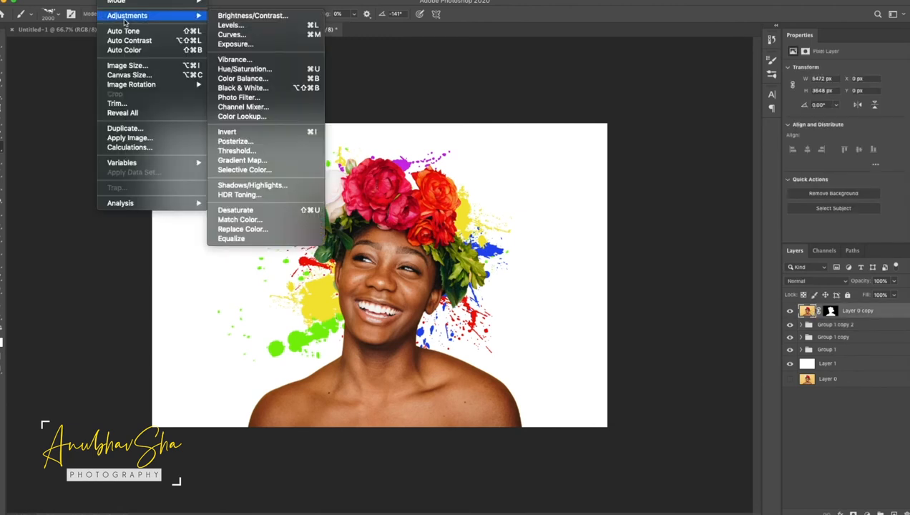
{"action": "left_click", "coordinate": [236, 151]}
{"action": "left_click_drag", "start_coordinate": [595, 232], "coordinate": [591, 233]}
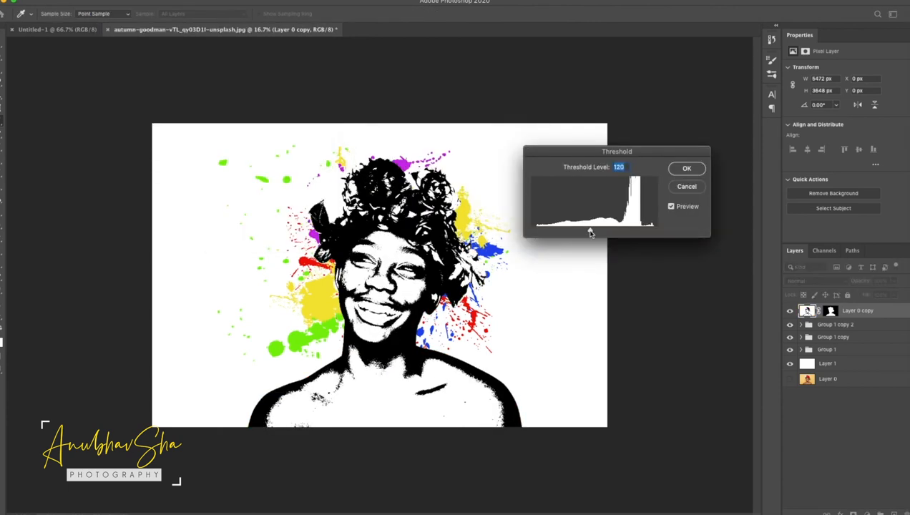
{"action": "left_click", "coordinate": [701, 172]}
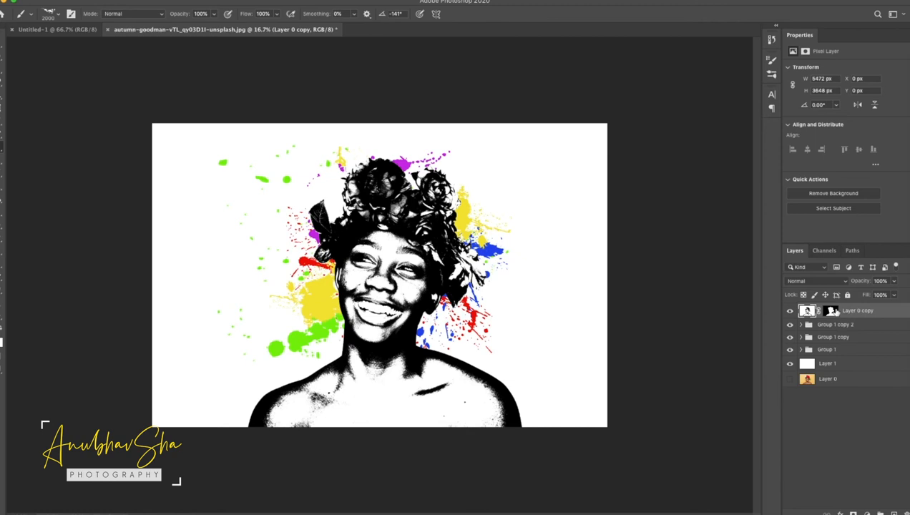
Apply the layer mask of Layer 0 copy permanently to the layer.
{"action": "left_click", "coordinate": [831, 312]}
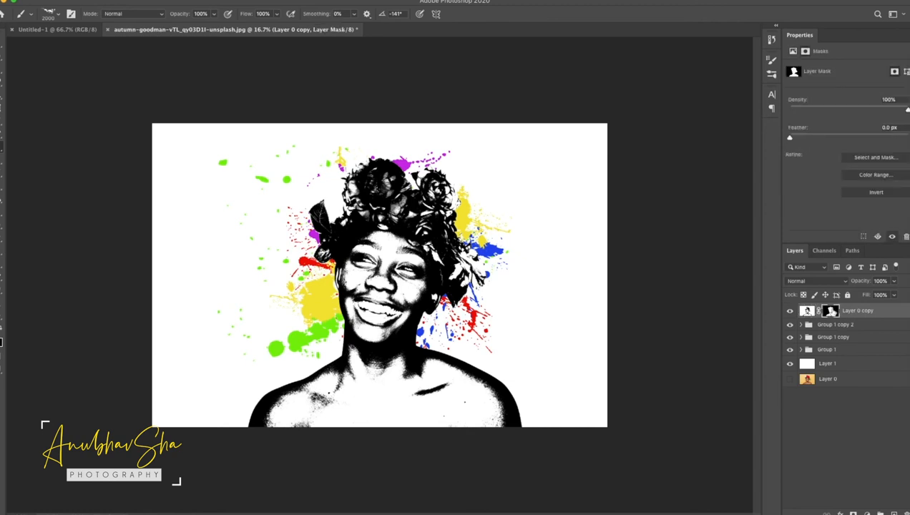
{"action": "right_click", "coordinate": [831, 312]}
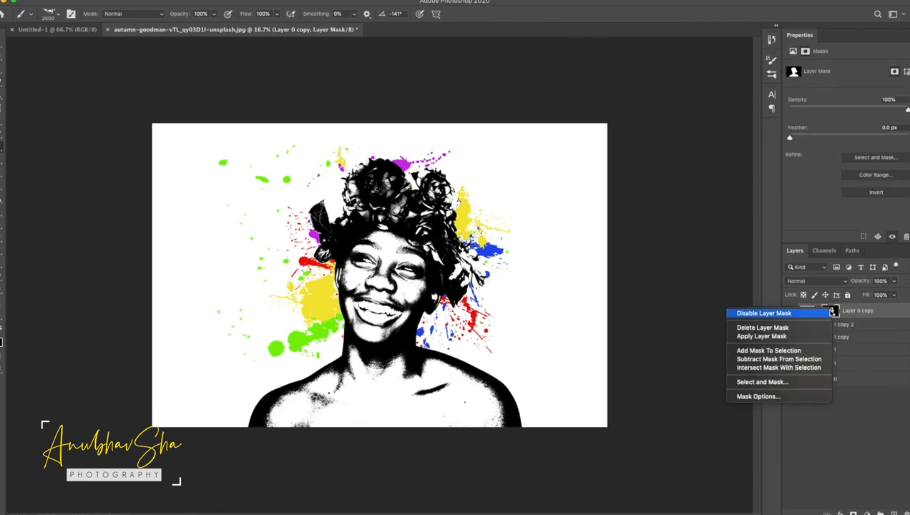
{"action": "left_click", "coordinate": [796, 337]}
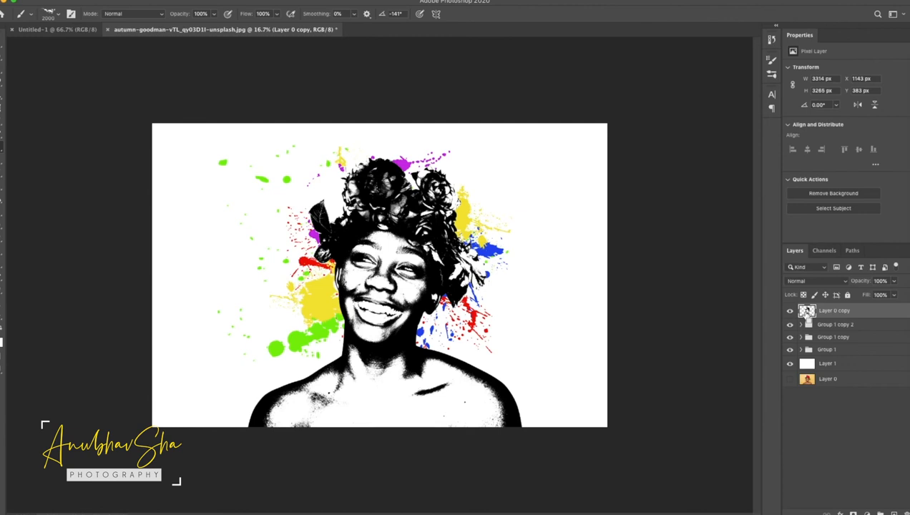
Place Layer 0 copy in a new group and add a white layer mask to that group.
{"action": "key", "text": "ctrl+g"}
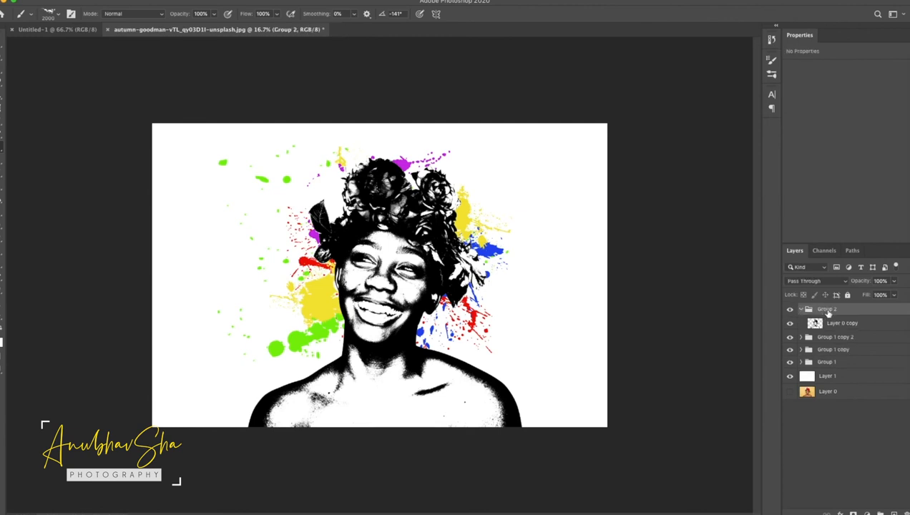
{"action": "left_click", "coordinate": [853, 512]}
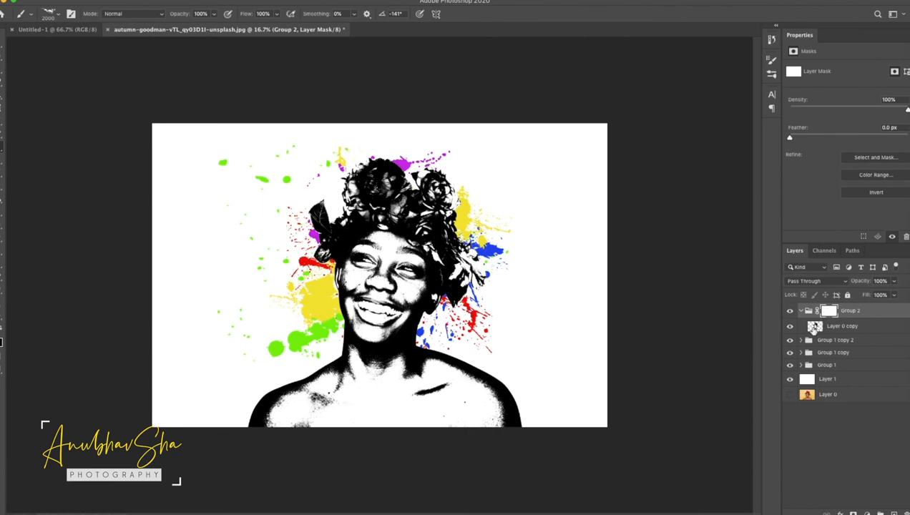
Copy the thresholded image of Layer 0 copy into Group 2's layer mask, then deselect and invert the mask.
{"action": "left_click", "coordinate": [813, 328]}
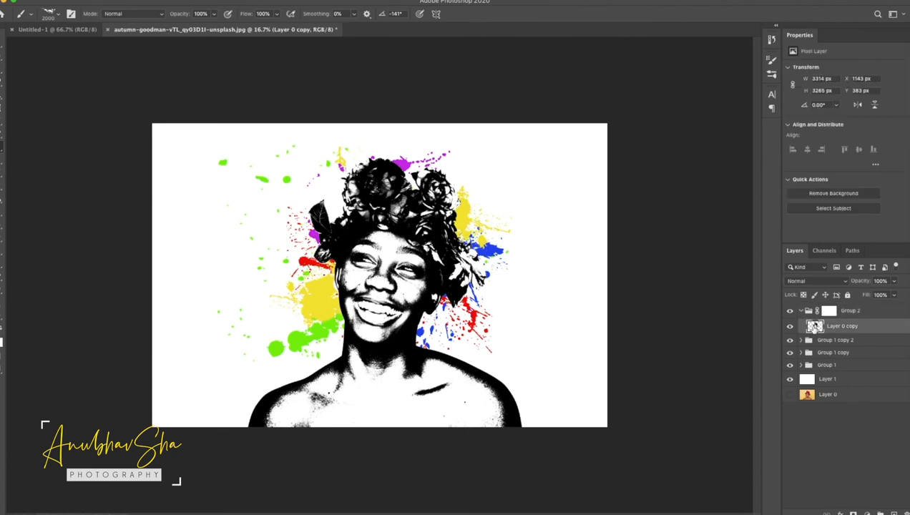
{"action": "left_click", "coordinate": [813, 327], "text": "ctrl"}
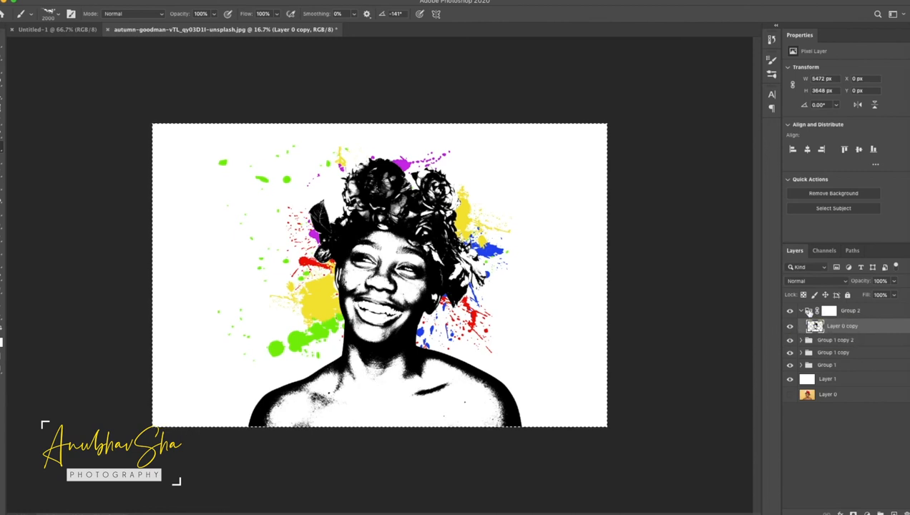
{"action": "left_click", "coordinate": [826, 312]}
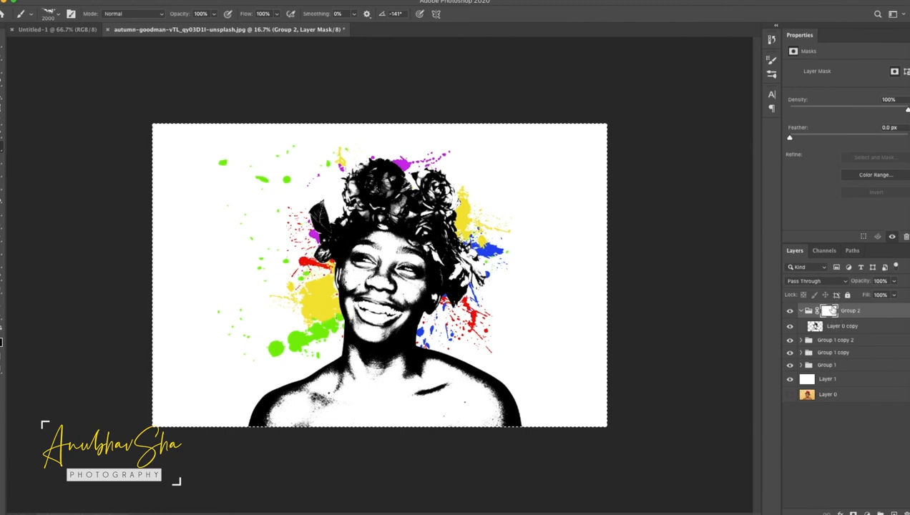
{"action": "left_click", "coordinate": [828, 312], "text": "alt"}
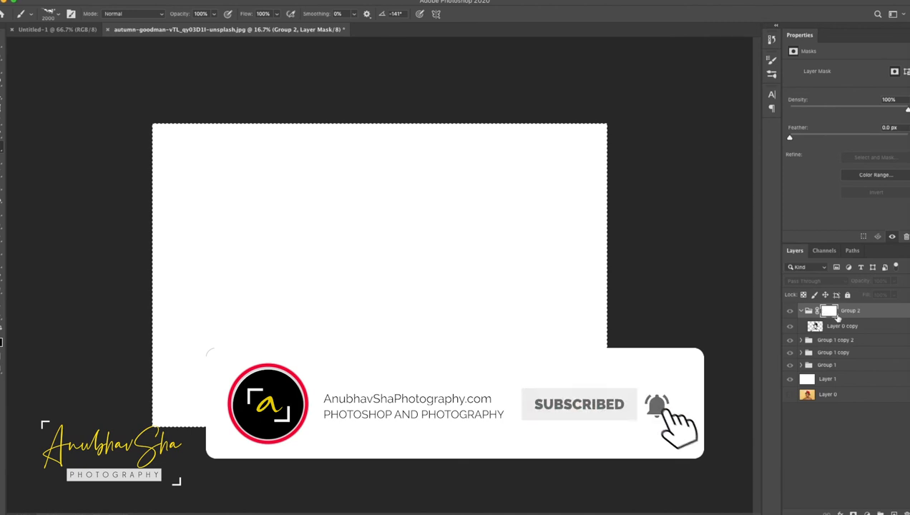
{"action": "key", "text": "v"}
{"action": "key", "text": "ctrl+v"}
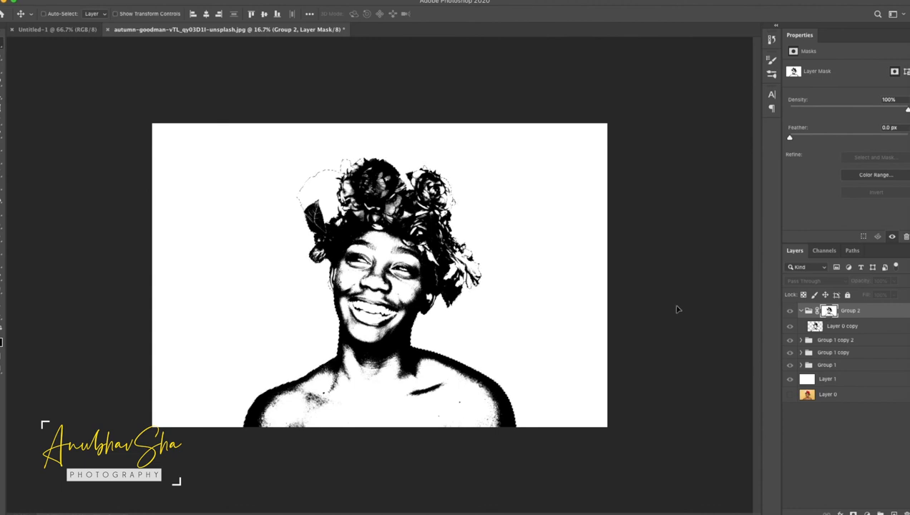
{"action": "key", "text": "ctrl+d"}
{"action": "key", "text": "ctrl+i"}
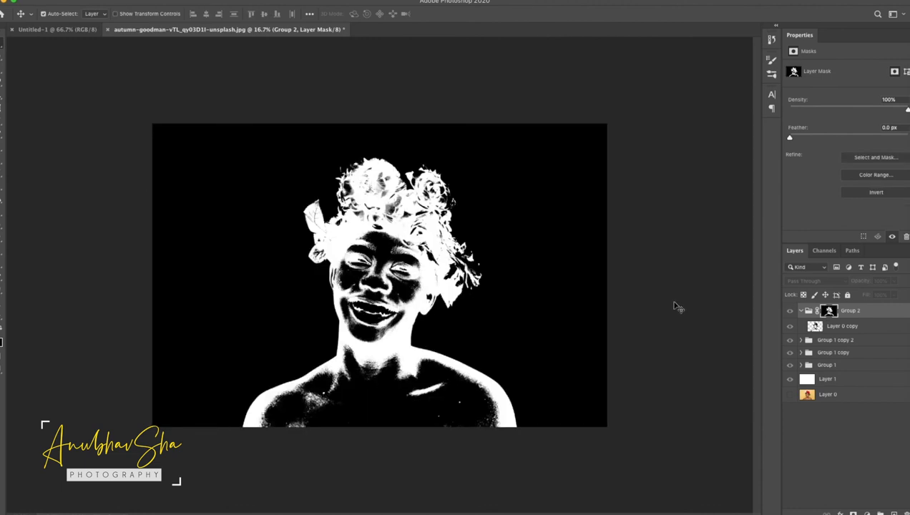
Move Group 1, Group 1 copy and Group 1 copy 2 into Group 2, above Layer 0 copy.
{"action": "left_click", "coordinate": [826, 365]}
{"action": "left_click", "coordinate": [831, 342], "text": "shift"}
{"action": "left_click_drag", "start_coordinate": [831, 344], "coordinate": [835, 326]}
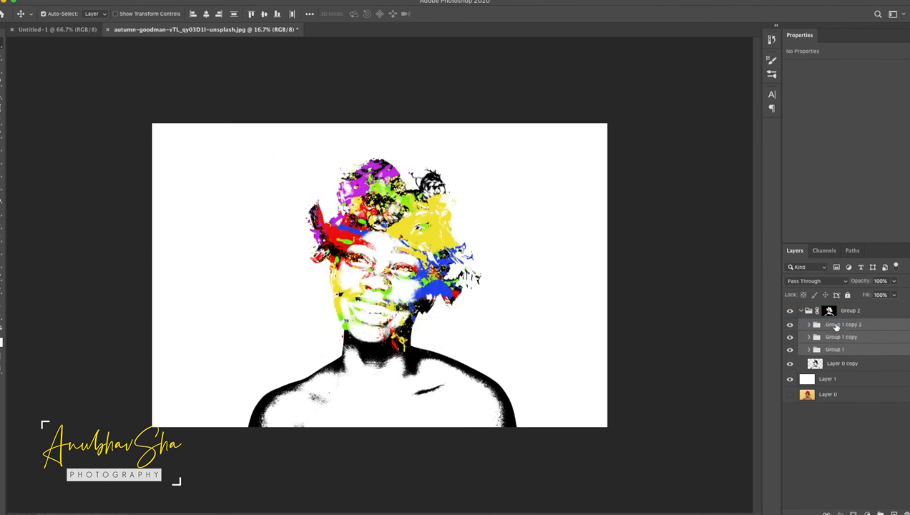
{"action": "left_click", "coordinate": [838, 367]}
{"action": "left_click", "coordinate": [836, 350]}
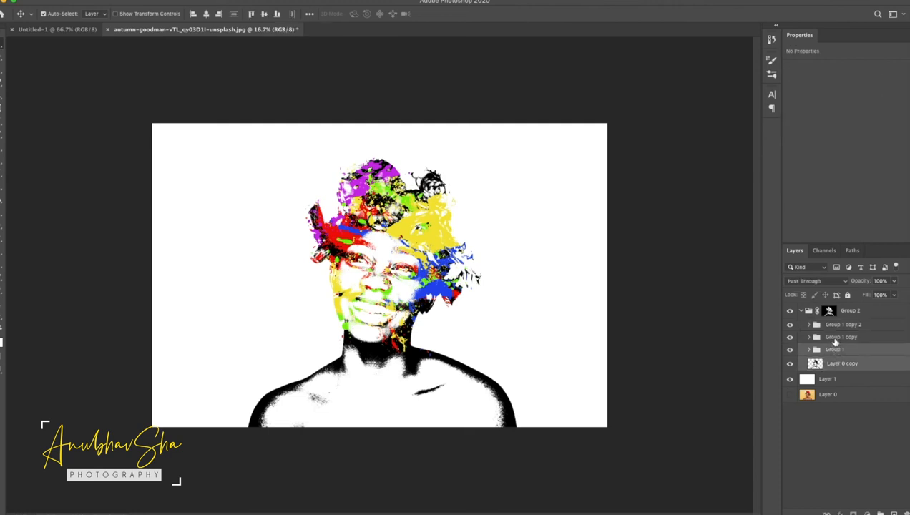
{"action": "left_click", "coordinate": [834, 339], "text": "shift"}
{"action": "left_click", "coordinate": [836, 330], "text": "shift"}
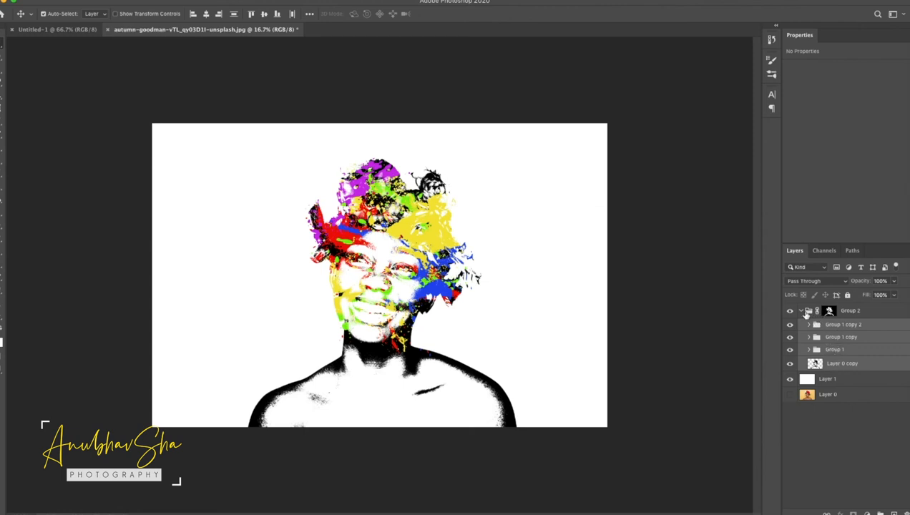
{"action": "left_click", "coordinate": [800, 311]}
{"action": "left_click", "coordinate": [800, 311]}
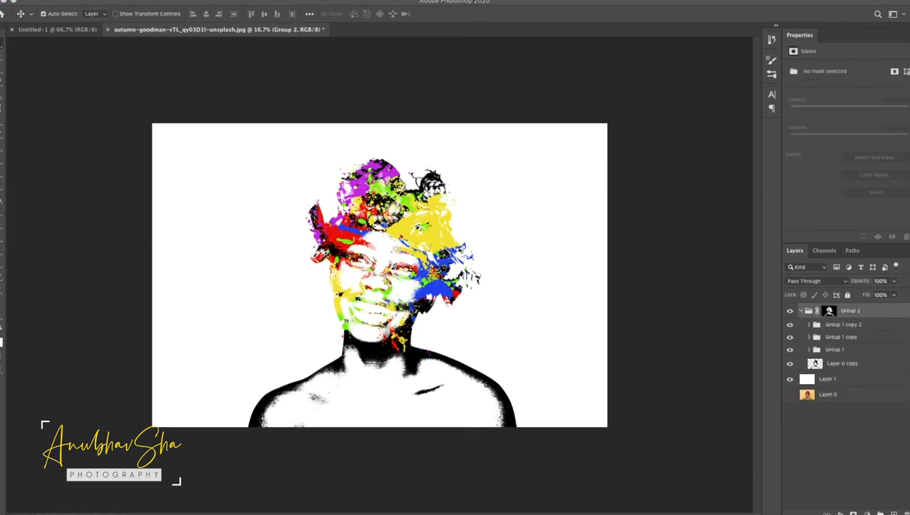
{"action": "left_click", "coordinate": [810, 436]}
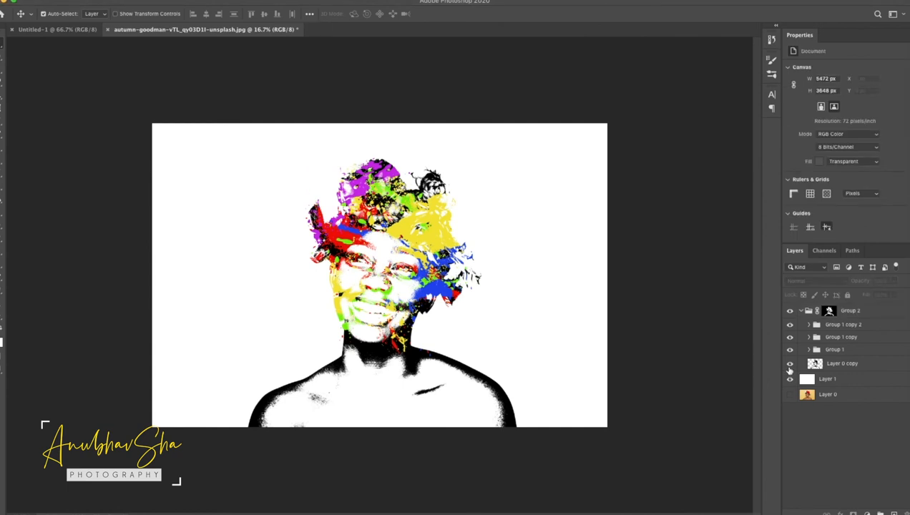
Hide Layer 0 copy and use Free Transform to rotate and reposition the Group 1 copy 2 splatters over the portrait.
{"action": "left_click", "coordinate": [789, 364]}
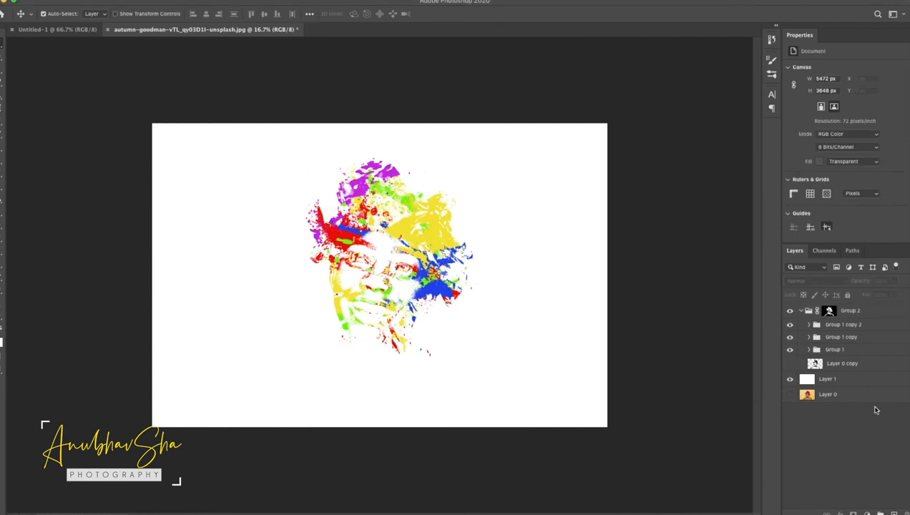
{"action": "left_click", "coordinate": [840, 339]}
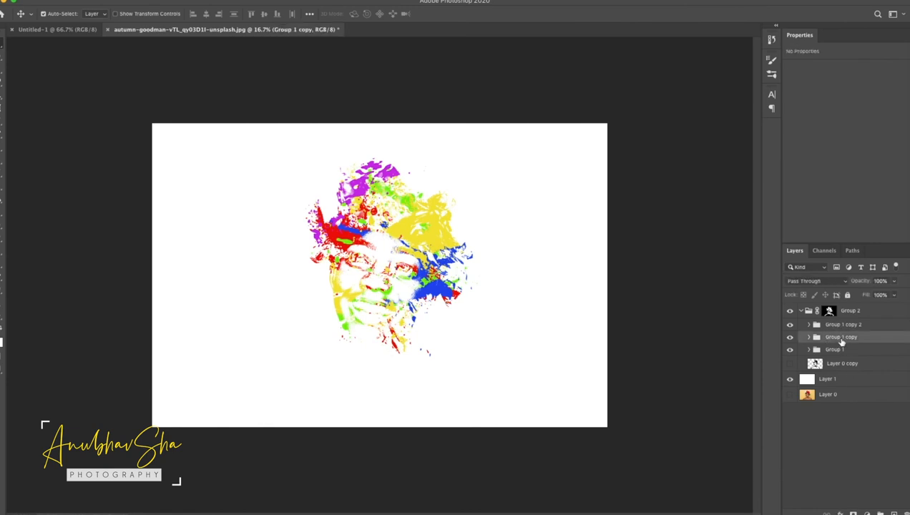
{"action": "left_click", "coordinate": [836, 328]}
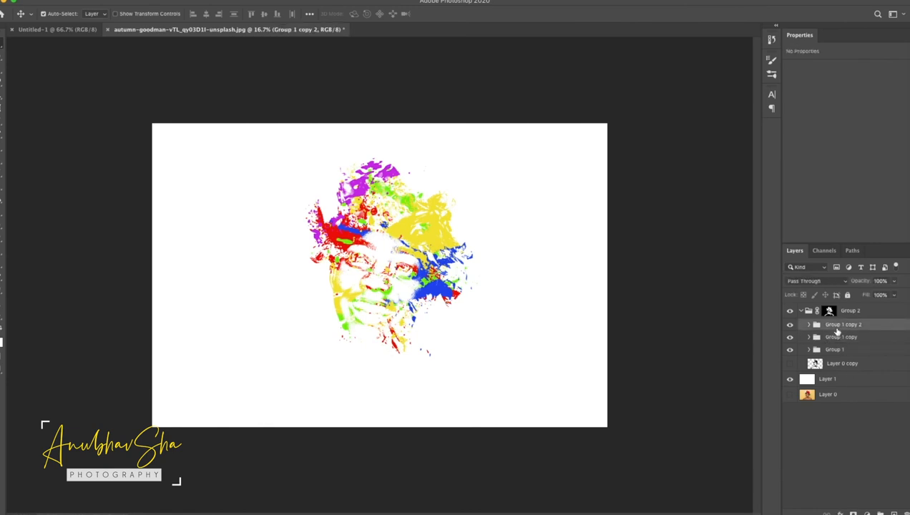
{"action": "key", "text": "ctrl+t"}
{"action": "left_click_drag", "start_coordinate": [509, 359], "coordinate": [525, 374]}
{"action": "left_click_drag", "start_coordinate": [536, 381], "coordinate": [291, 446]}
{"action": "left_click_drag", "start_coordinate": [447, 300], "coordinate": [526, 342]}
{"action": "key", "text": "Return"}
Use Free Transform to rotate and move the Group 1 splatters so they cover the neck and shoulders.
{"action": "left_click", "coordinate": [834, 350]}
{"action": "key", "text": "super+t"}
{"action": "left_click_drag", "start_coordinate": [216, 402], "coordinate": [566, 334]}
{"action": "left_click_drag", "start_coordinate": [360, 265], "coordinate": [322, 355]}
{"action": "key", "text": "Return"}
Shift the Group 1 copy splatters slightly sideways over the portrait with Free Transform.
{"action": "left_click", "coordinate": [849, 338]}
{"action": "key", "text": "super+t"}
{"action": "left_click_drag", "start_coordinate": [440, 230], "coordinate": [468, 228]}
{"action": "key", "text": "Return"}
Check the coverage of Group 1 copy 2 by toggling its visibility, and nudge it diagonally downward with Free Transform.
{"action": "left_click", "coordinate": [791, 326]}
{"action": "left_click", "coordinate": [790, 325]}
{"action": "left_click", "coordinate": [842, 325]}
{"action": "key", "text": "super+t"}
{"action": "left_click_drag", "start_coordinate": [507, 298], "coordinate": [518, 316]}
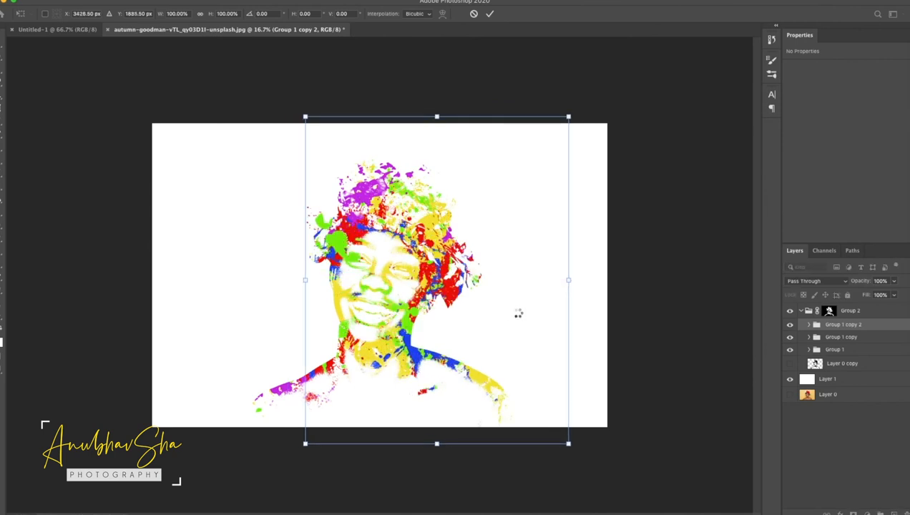
{"action": "key", "text": "Return"}
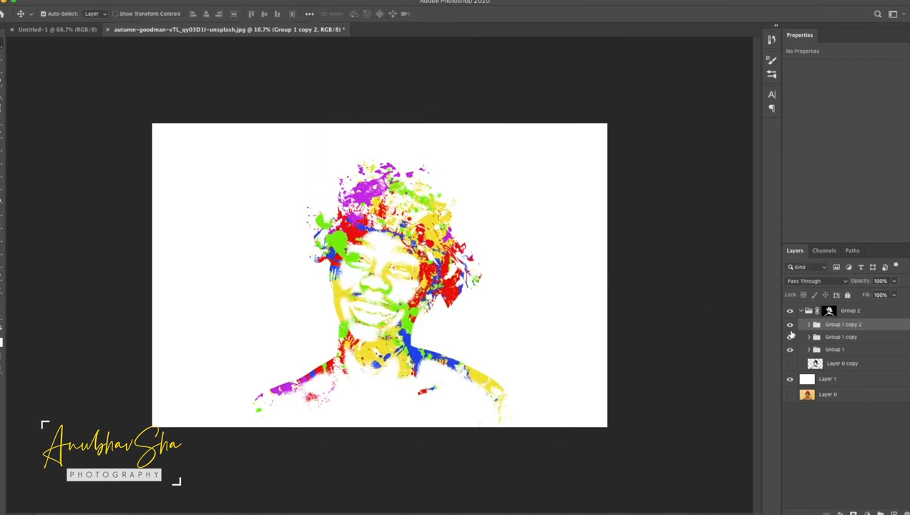
Paint on Group 2's layer mask with the 2000 px splatter brush to reveal colour splashes around the hair and shoulder.
{"action": "left_click", "coordinate": [828, 313]}
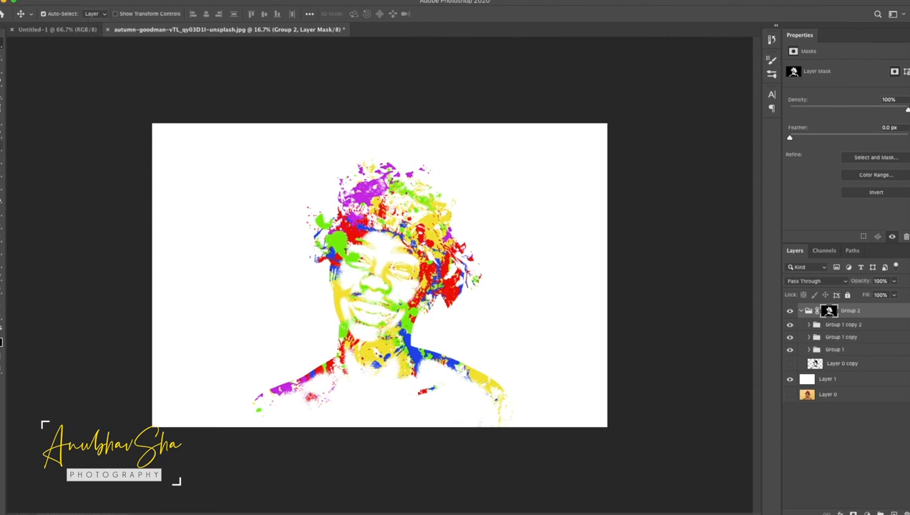
{"action": "key", "text": "b"}
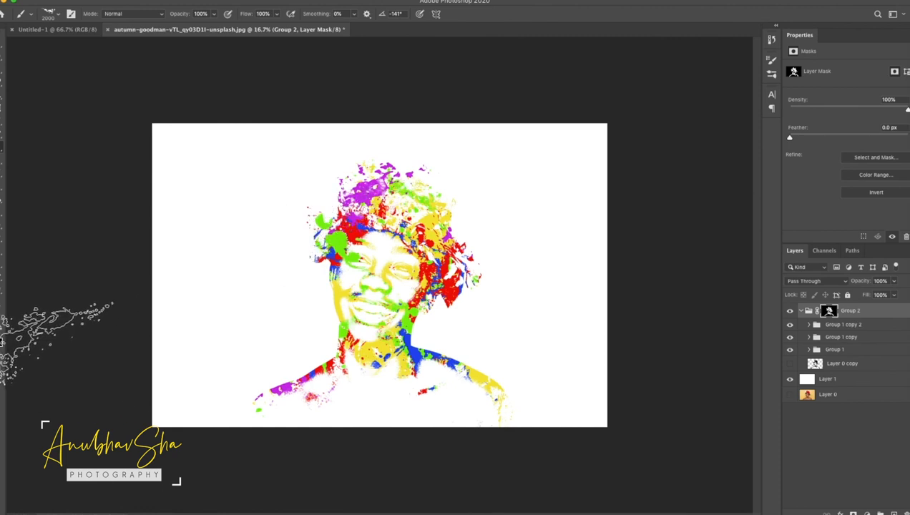
{"action": "mouse_move", "coordinate": [278, 322]}
{"action": "left_mouse_down"}
{"action": "mouse_move", "coordinate": [311, 301]}
{"action": "mouse_move", "coordinate": [400, 279]}
{"action": "left_mouse_up"}
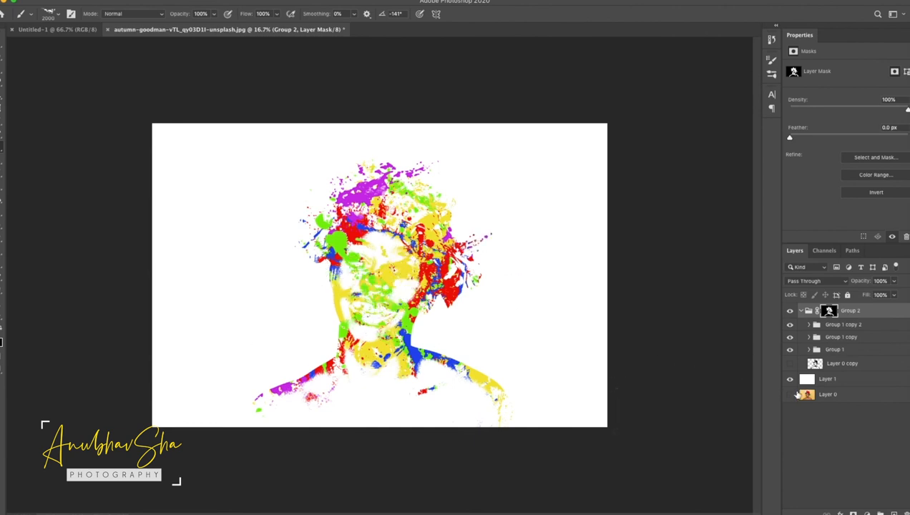
{"action": "left_click", "coordinate": [48, 14]}
{"action": "key", "text": "Escape"}
{"action": "left_click", "coordinate": [459, 353]}
Choose a different splatter brush, set its size to 1400 px, and reveal more splashes around the shoulders on Group 2's mask.
{"action": "left_click", "coordinate": [48, 13]}
{"action": "double_click", "coordinate": [140, 242]}
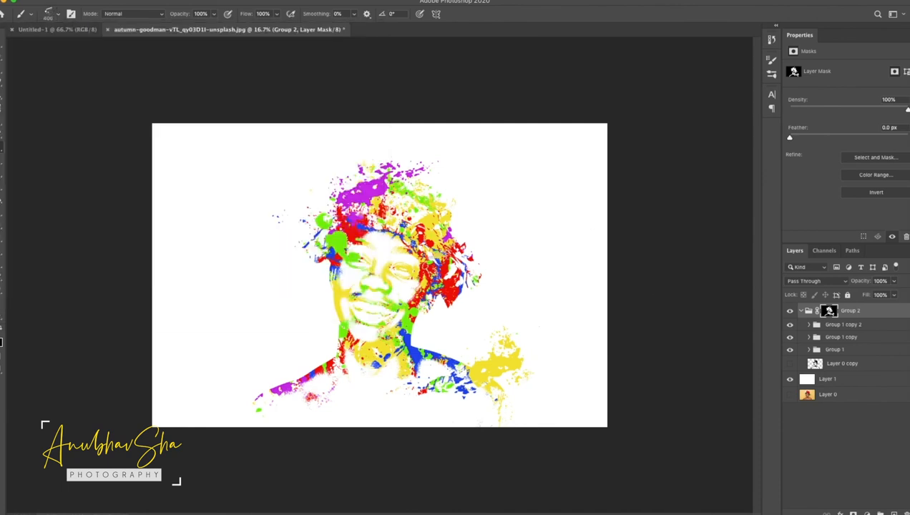
{"action": "left_click", "coordinate": [48, 13]}
{"action": "type", "text": "1400"}
{"action": "key", "text": "Return"}
{"action": "left_click", "coordinate": [469, 366]}
Show Layer 0 copy and add a white layer mask to it.
{"action": "left_click", "coordinate": [790, 363]}
{"action": "left_click", "coordinate": [789, 363]}
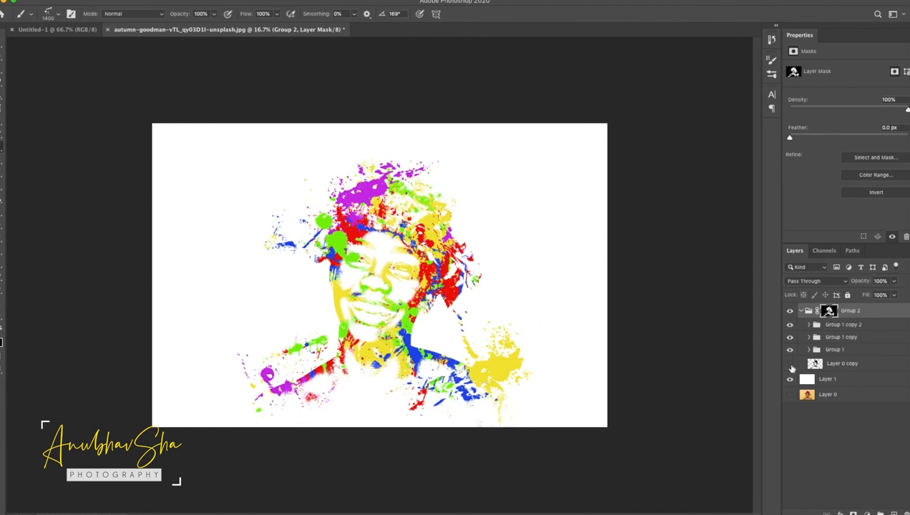
{"action": "left_click", "coordinate": [842, 366]}
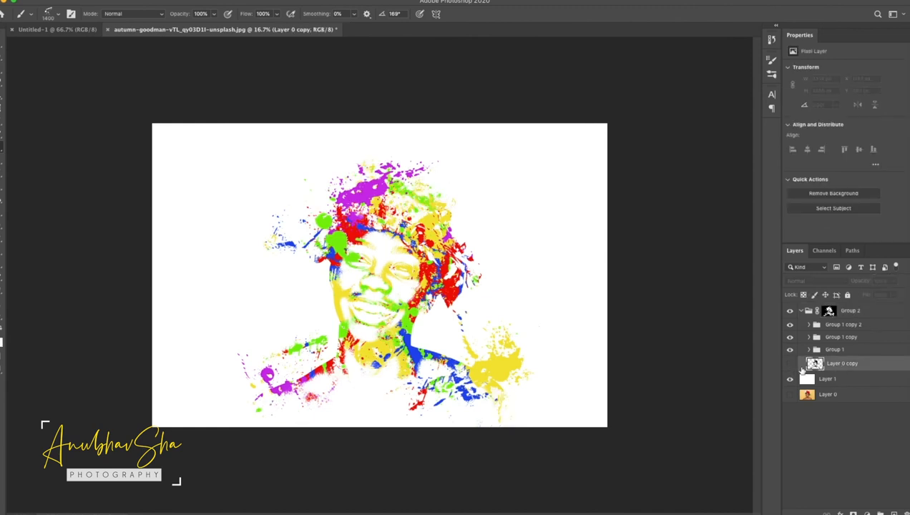
{"action": "left_click", "coordinate": [790, 363]}
{"action": "left_click", "coordinate": [840, 510]}
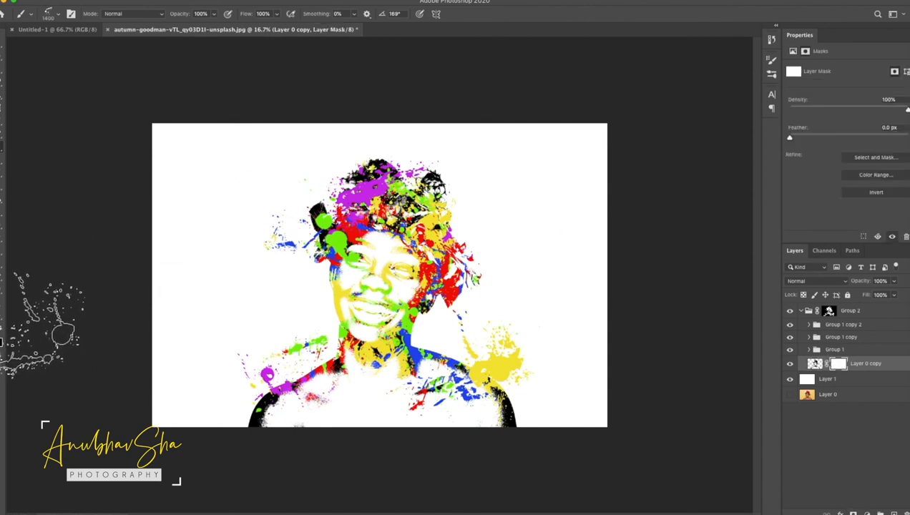
Paint on Layer 0 copy's mask with the Soft Round brush to hide the black areas around the shoulders and hair.
{"action": "left_click", "coordinate": [60, 16]}
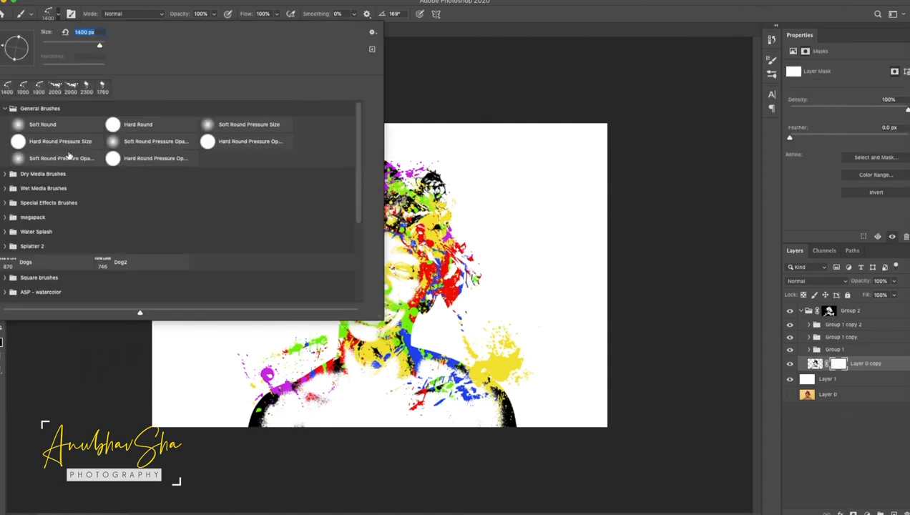
{"action": "double_click", "coordinate": [35, 127]}
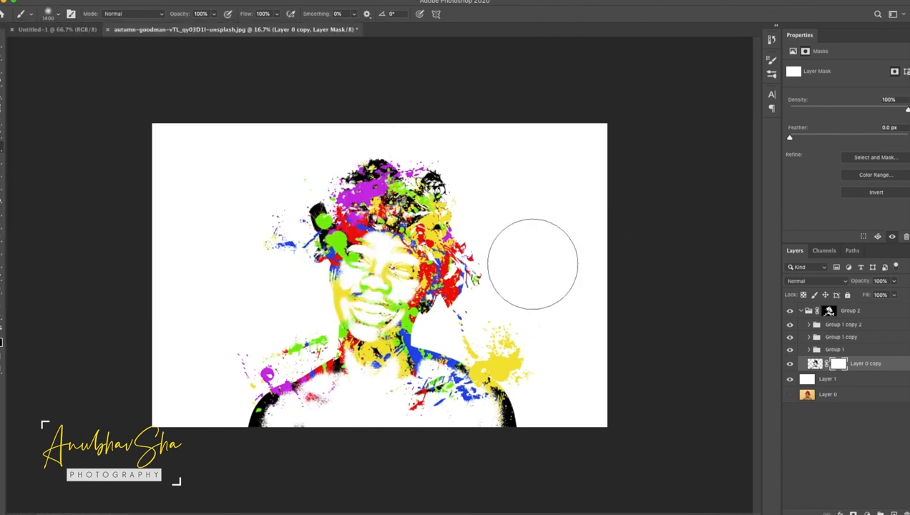
{"action": "mouse_move", "coordinate": [579, 380]}
{"action": "left_mouse_down"}
{"action": "mouse_move", "coordinate": [519, 410]}
{"action": "mouse_move", "coordinate": [516, 389]}
{"action": "mouse_move", "coordinate": [455, 390]}
{"action": "mouse_move", "coordinate": [456, 382]}
{"action": "mouse_move", "coordinate": [400, 418]}
{"action": "mouse_move", "coordinate": [288, 441]}
{"action": "mouse_move", "coordinate": [277, 430]}
{"action": "mouse_move", "coordinate": [316, 414]}
{"action": "mouse_move", "coordinate": [255, 410]}
{"action": "left_mouse_up"}
{"action": "mouse_move", "coordinate": [433, 92]}
{"action": "left_mouse_down"}
{"action": "mouse_move", "coordinate": [420, 133]}
{"action": "mouse_move", "coordinate": [369, 147]}
{"action": "mouse_move", "coordinate": [445, 157]}
{"action": "mouse_move", "coordinate": [402, 158]}
{"action": "mouse_move", "coordinate": [298, 228]}
{"action": "mouse_move", "coordinate": [236, 413]}
{"action": "left_mouse_up"}
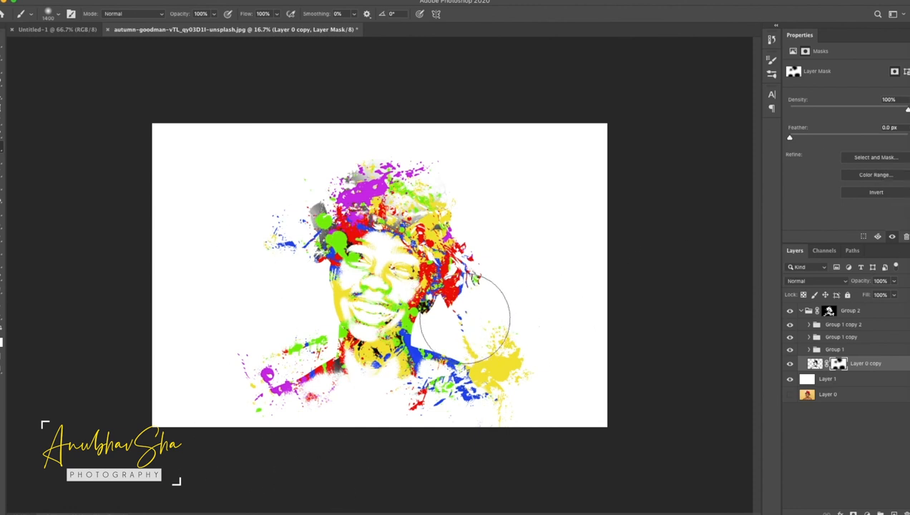
{"action": "key", "text": "ctrl+plus"}
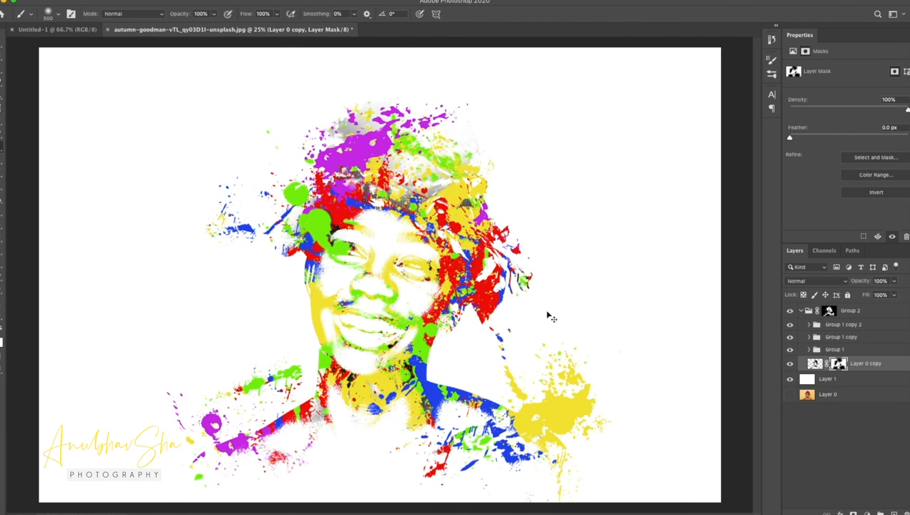
{"action": "key", "text": "super+minus"}
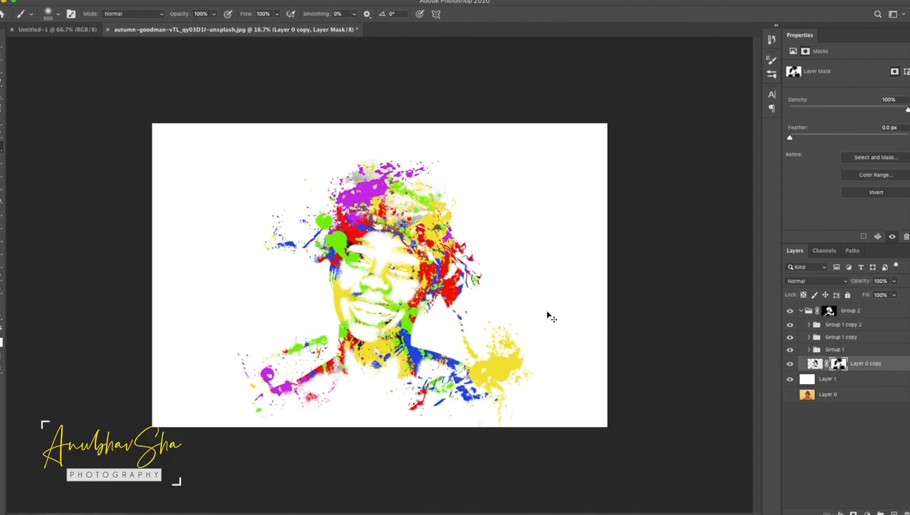
Compare the original photo on Layer 0 with the splatter portrait by toggling the visibility of all other layers.
{"action": "left_click", "coordinate": [789, 395], "text": "alt"}
{"action": "left_click", "coordinate": [789, 396], "text": "alt"}
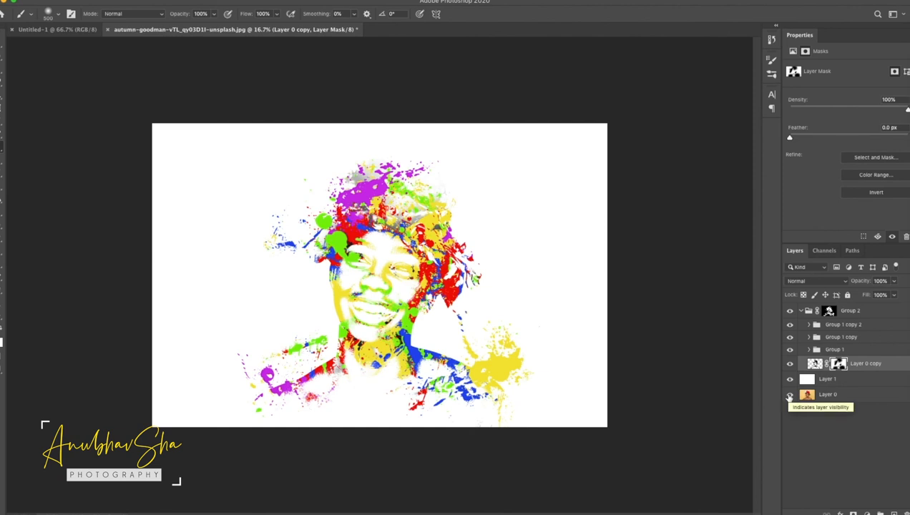
{"action": "left_click", "coordinate": [788, 395], "text": "alt"}
{"action": "left_click", "coordinate": [789, 396], "text": "alt"}
{"action": "left_click", "coordinate": [789, 395], "text": "alt"}
{"action": "left_click", "coordinate": [789, 396], "text": "alt"}
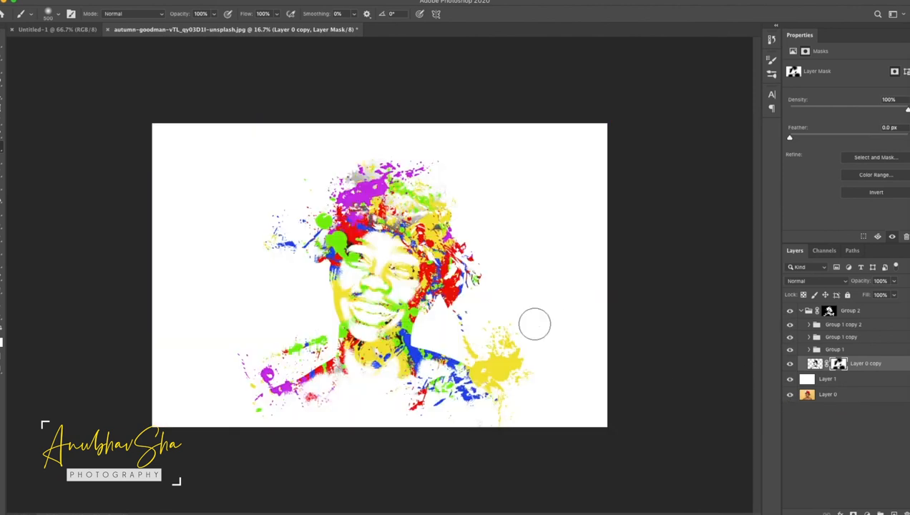